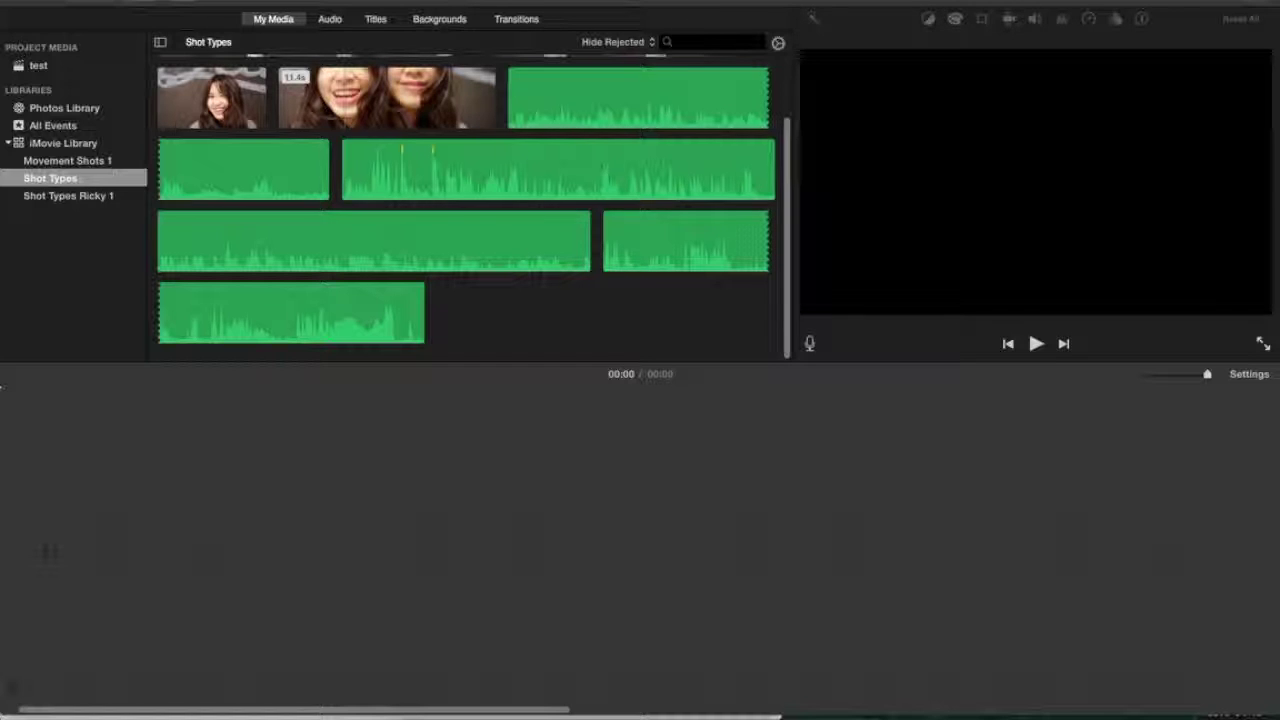
Step: Add the Black background to the empty timeline and lengthen the clip by extending its end
left_click(439, 19)
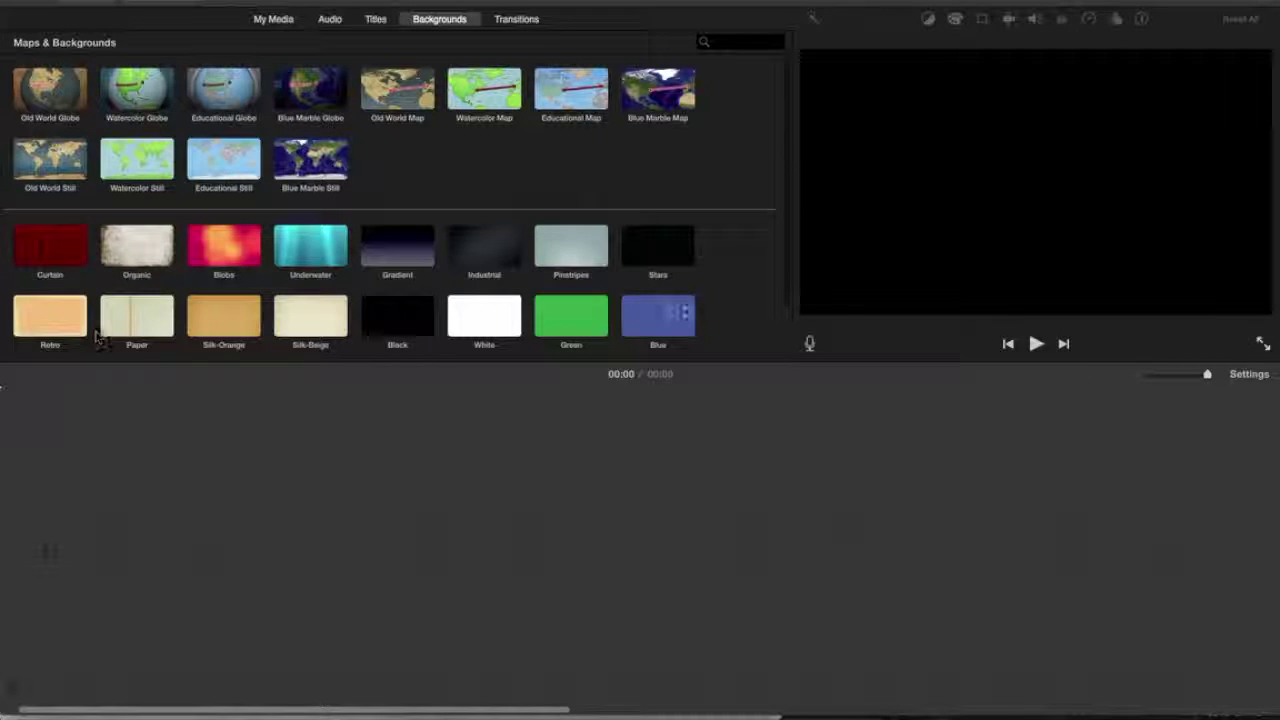
left_click_drag(393, 357, 43, 563)
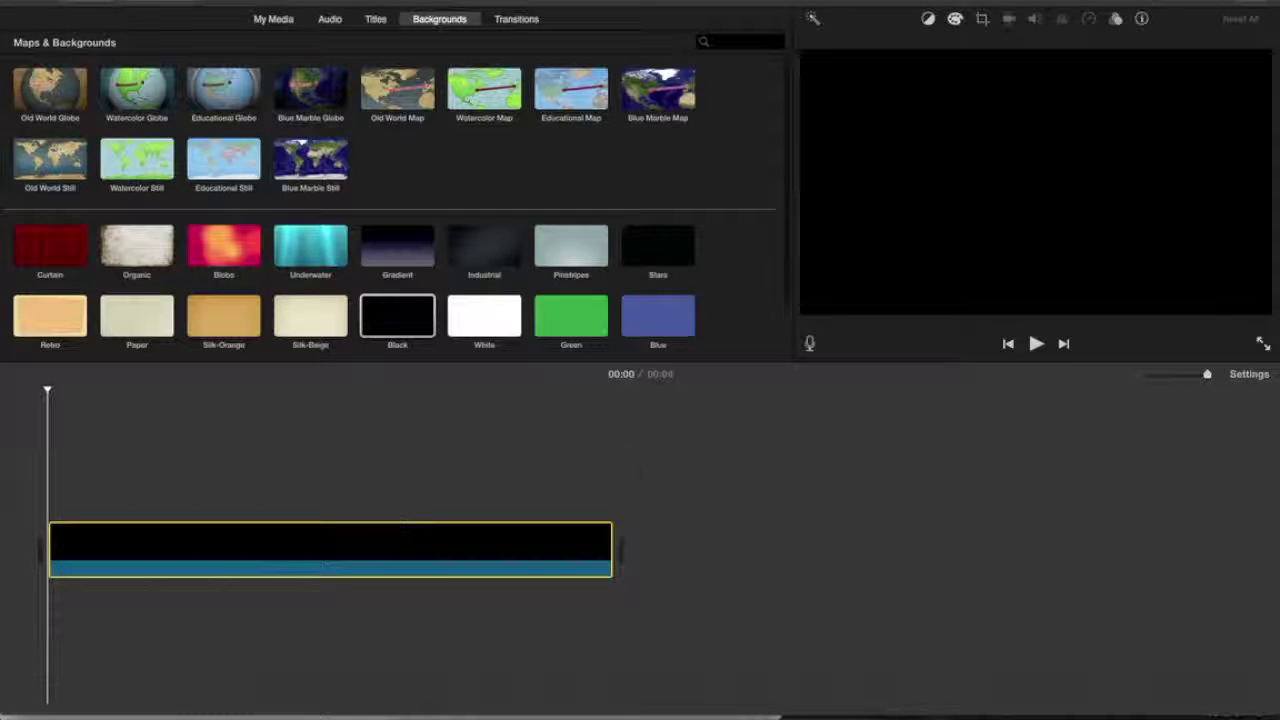
left_click(545, 550)
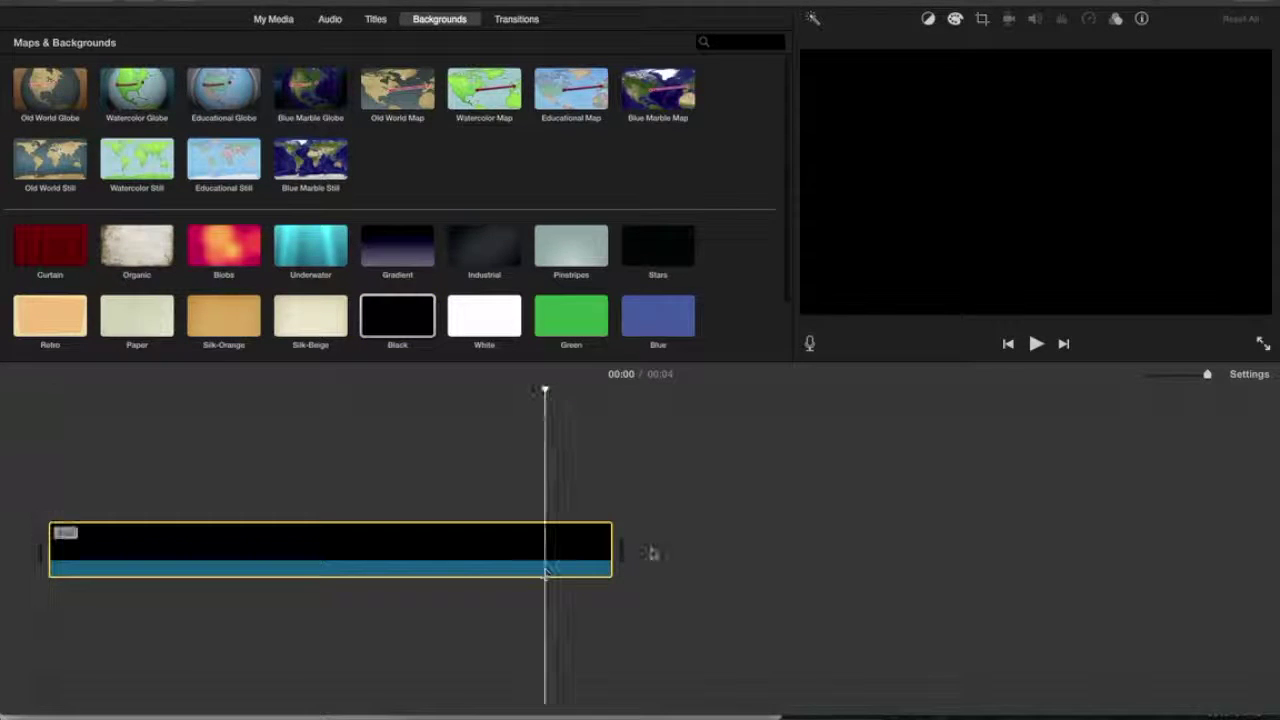
left_click(611, 553)
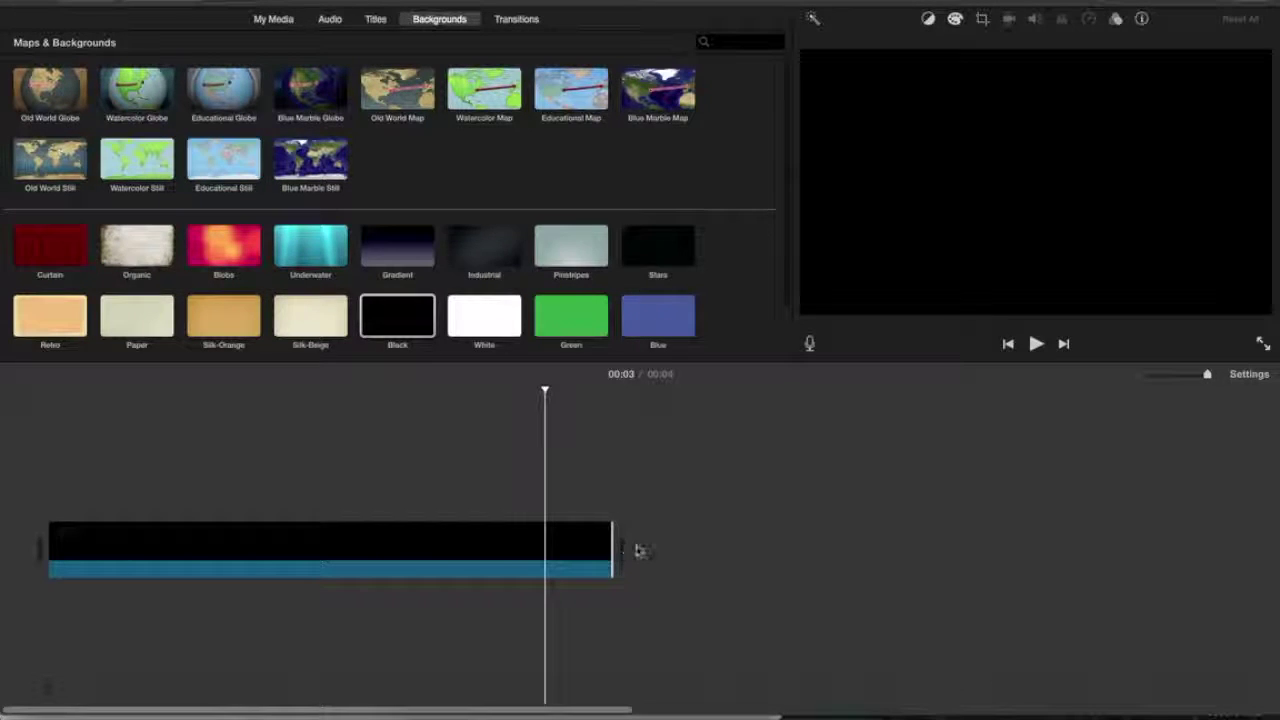
double_click(614, 552)
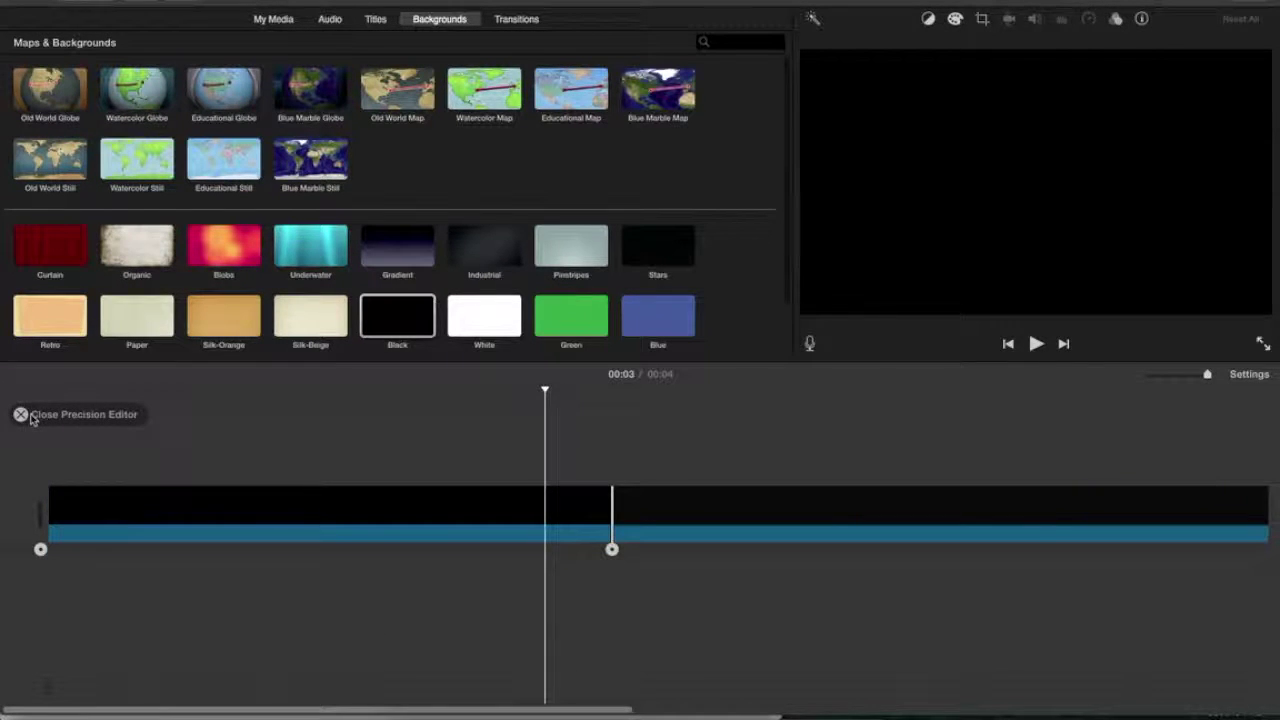
left_click(20, 416)
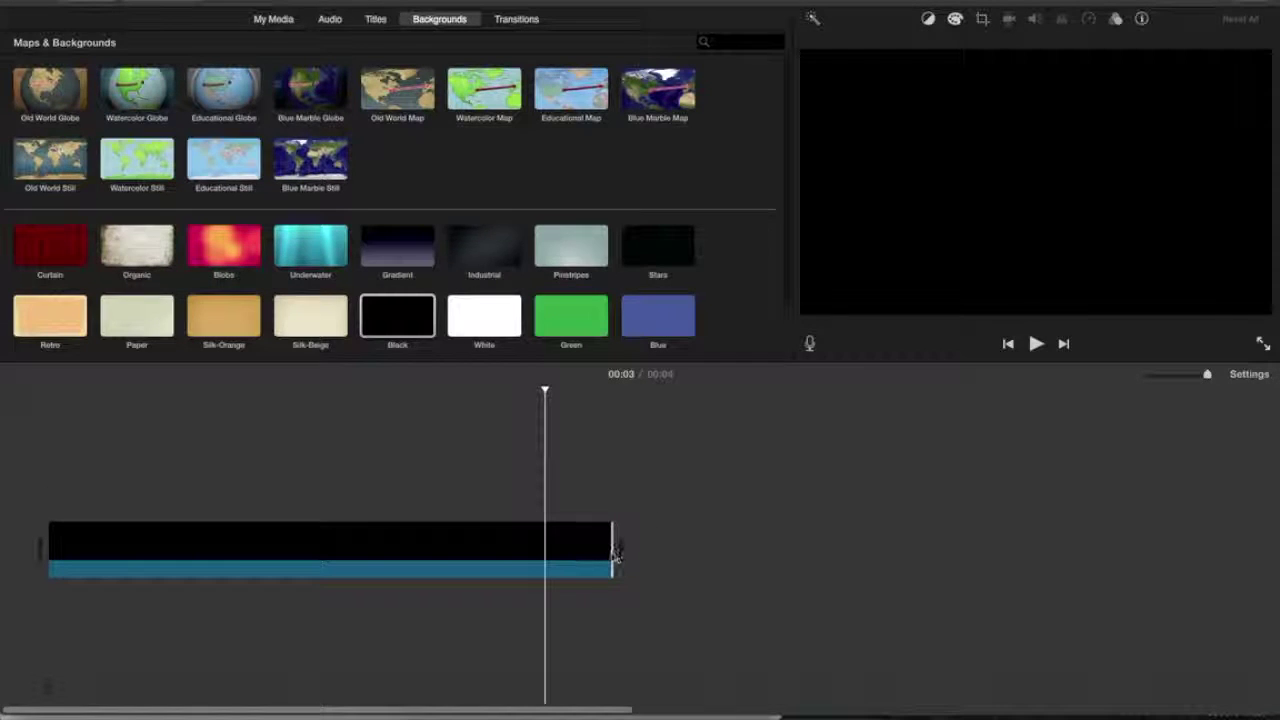
left_click_drag(612, 553, 750, 552)
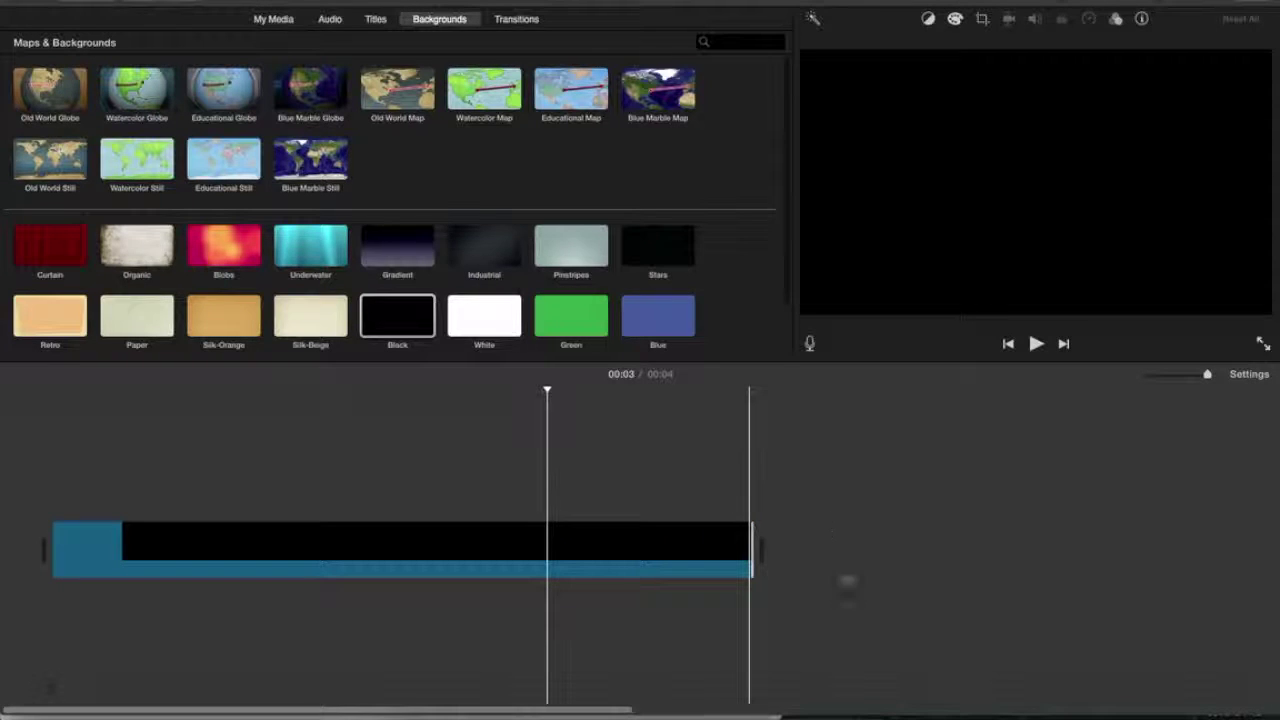
Step: Place the close-up face clip from the Shot Types event above the black background, starting at the same point
left_click(277, 17)
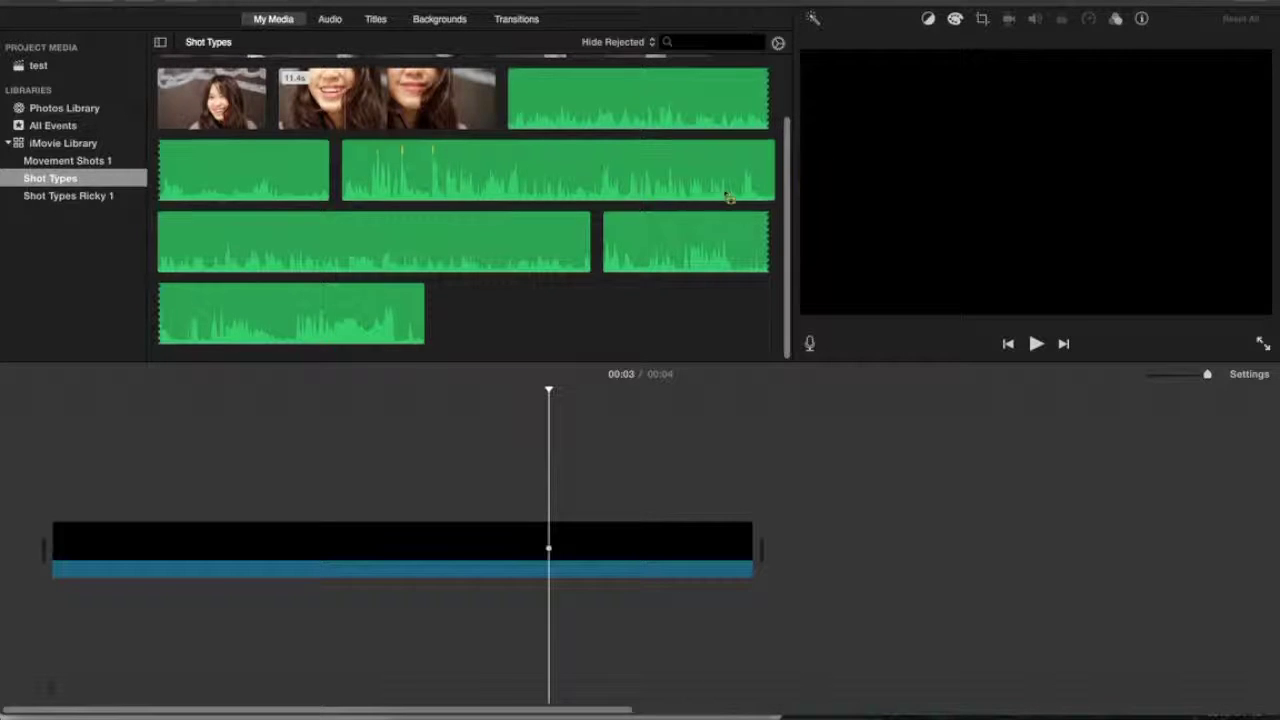
scroll(793, 197, "up", 3)
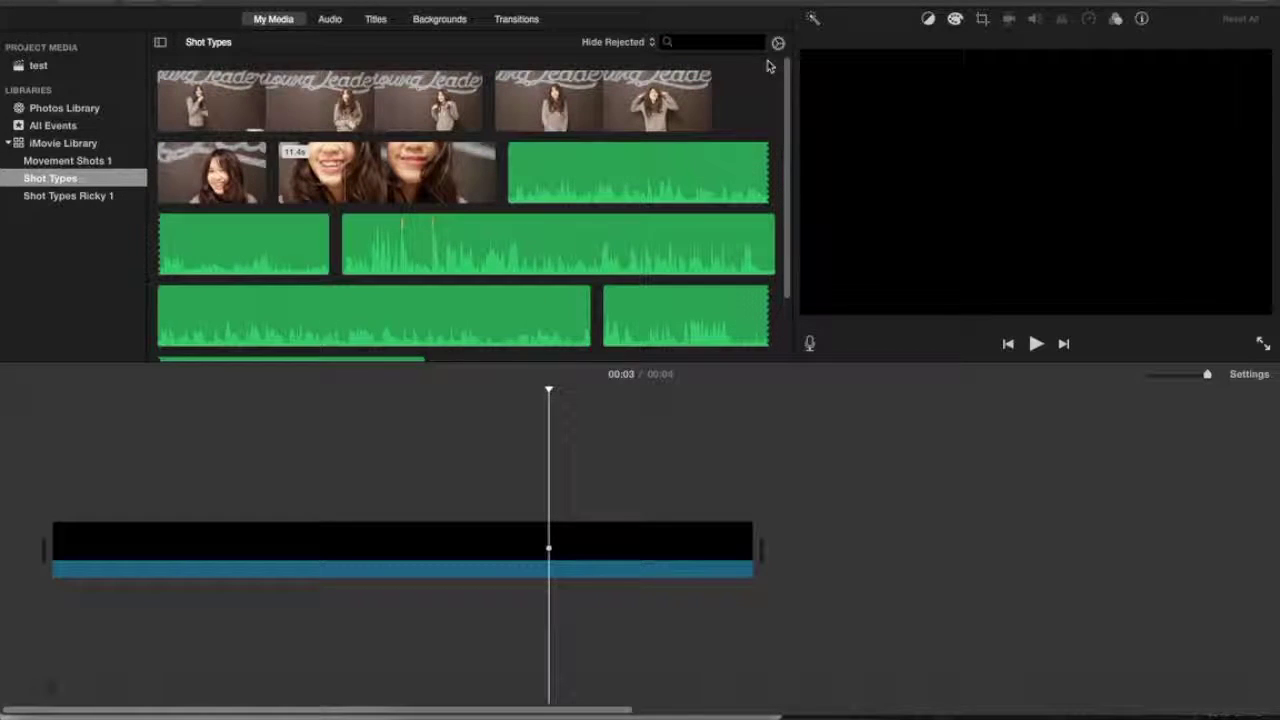
scroll(772, 125, "down", 3)
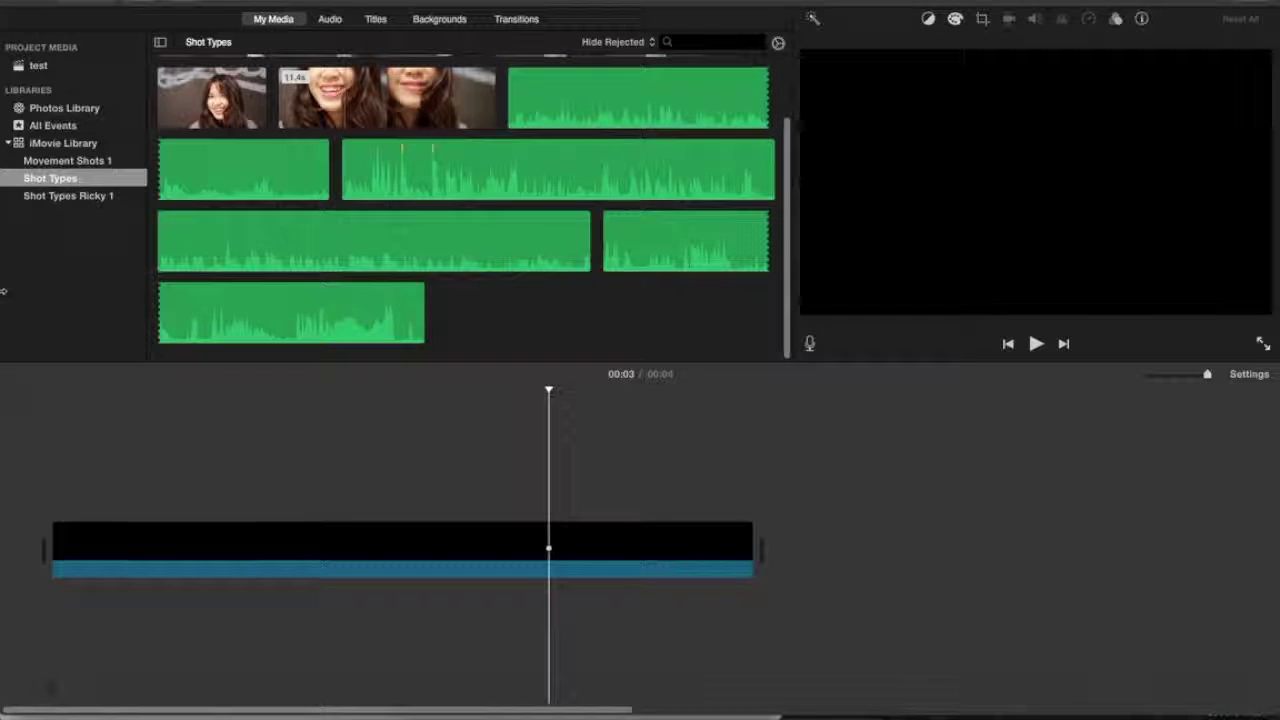
left_click(55, 160)
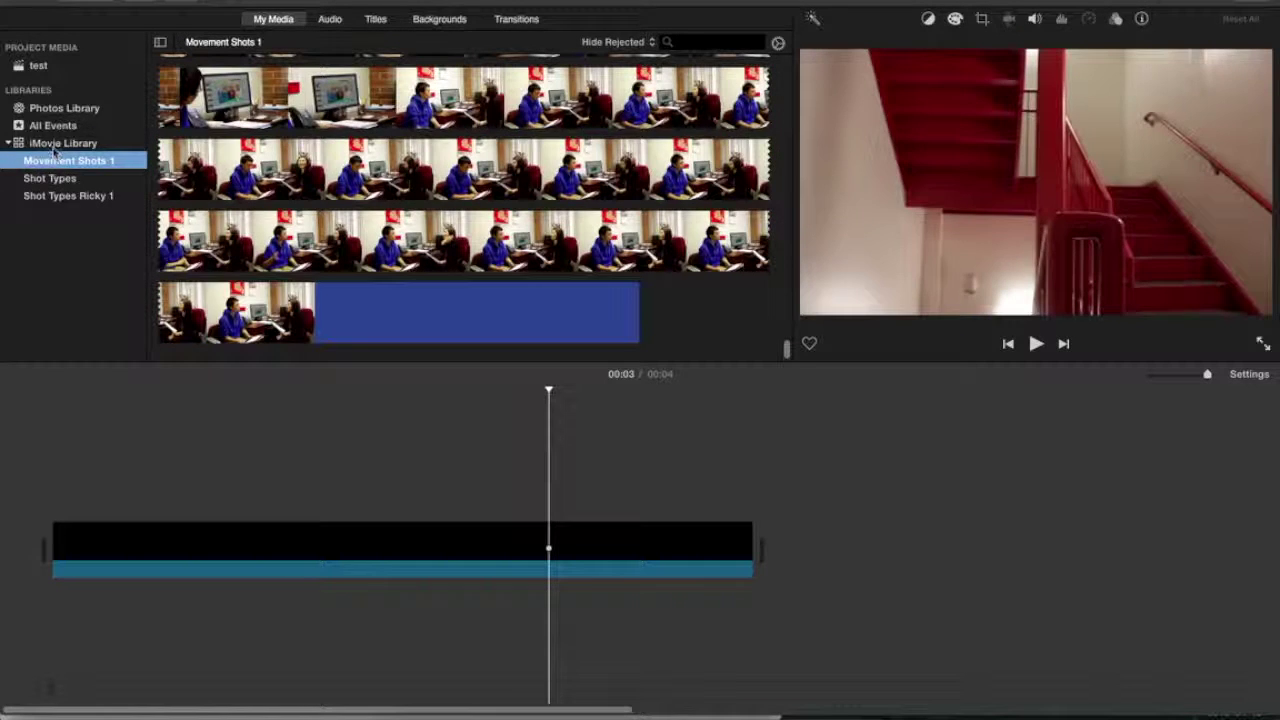
left_click(55, 145)
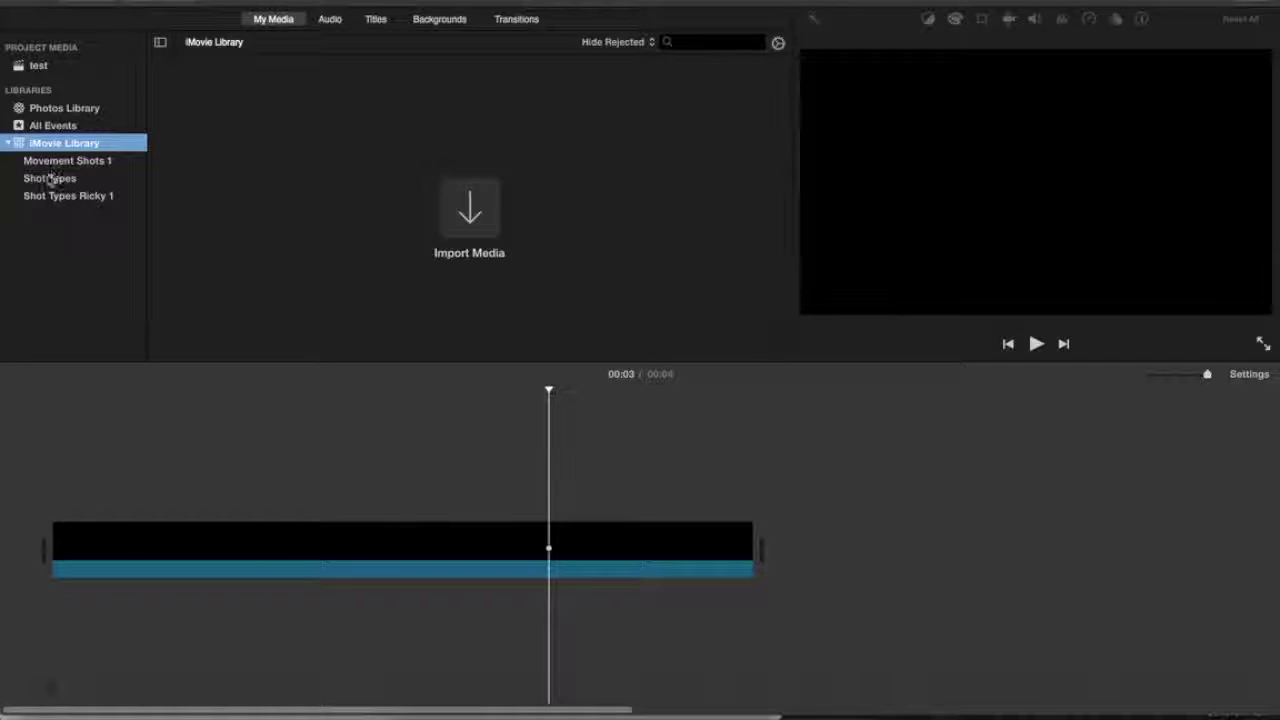
key("Up")
key("Down")
key("Down")
key("Down")
key("Down")
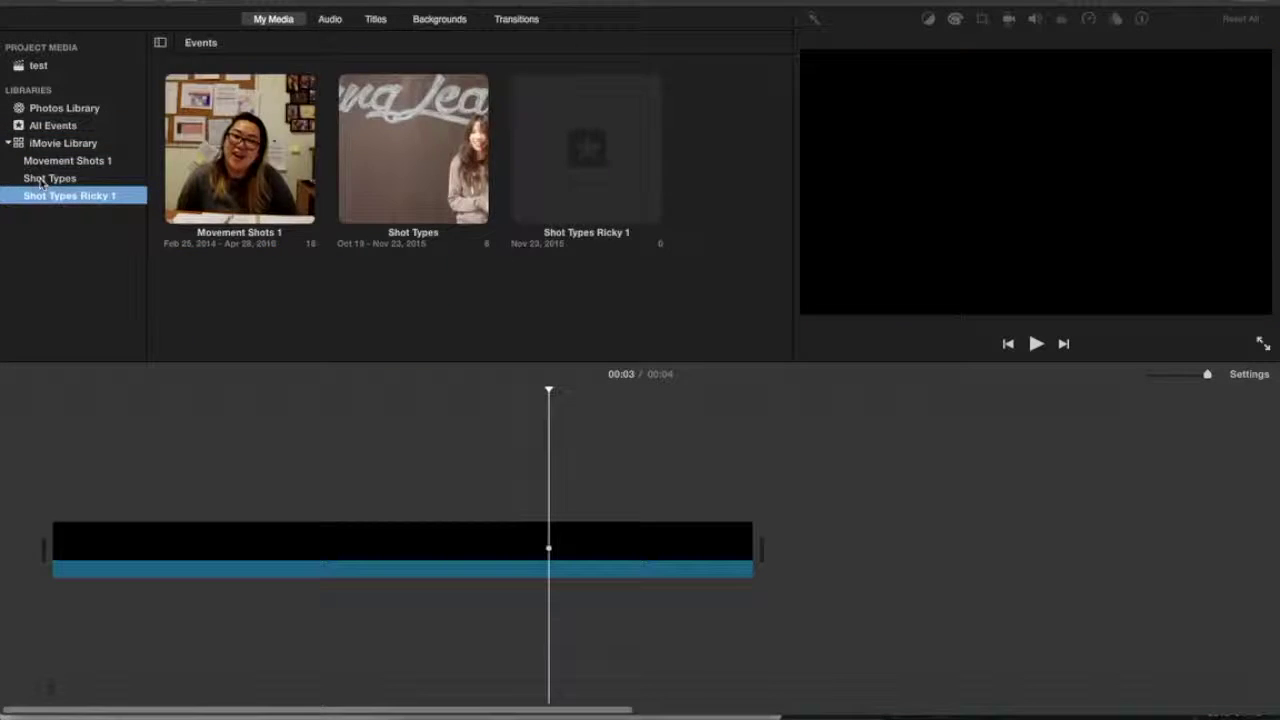
left_click(42, 180)
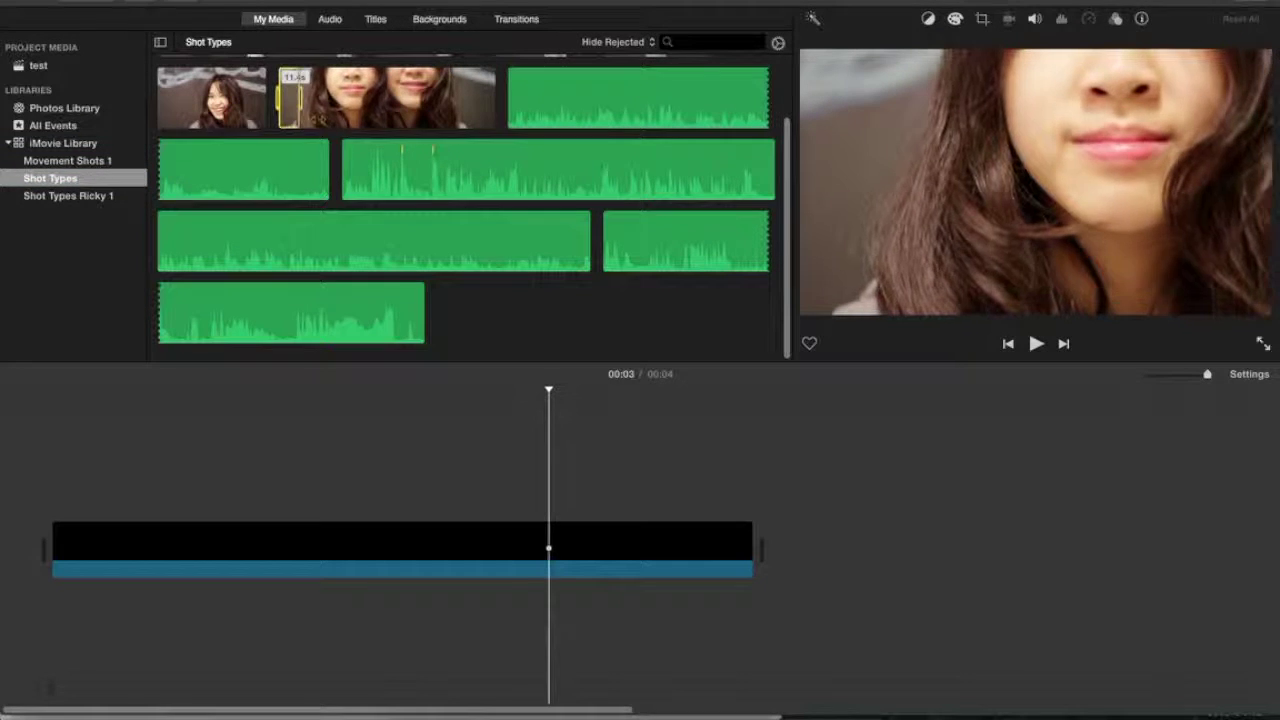
left_click_drag(282, 118, 53, 518)
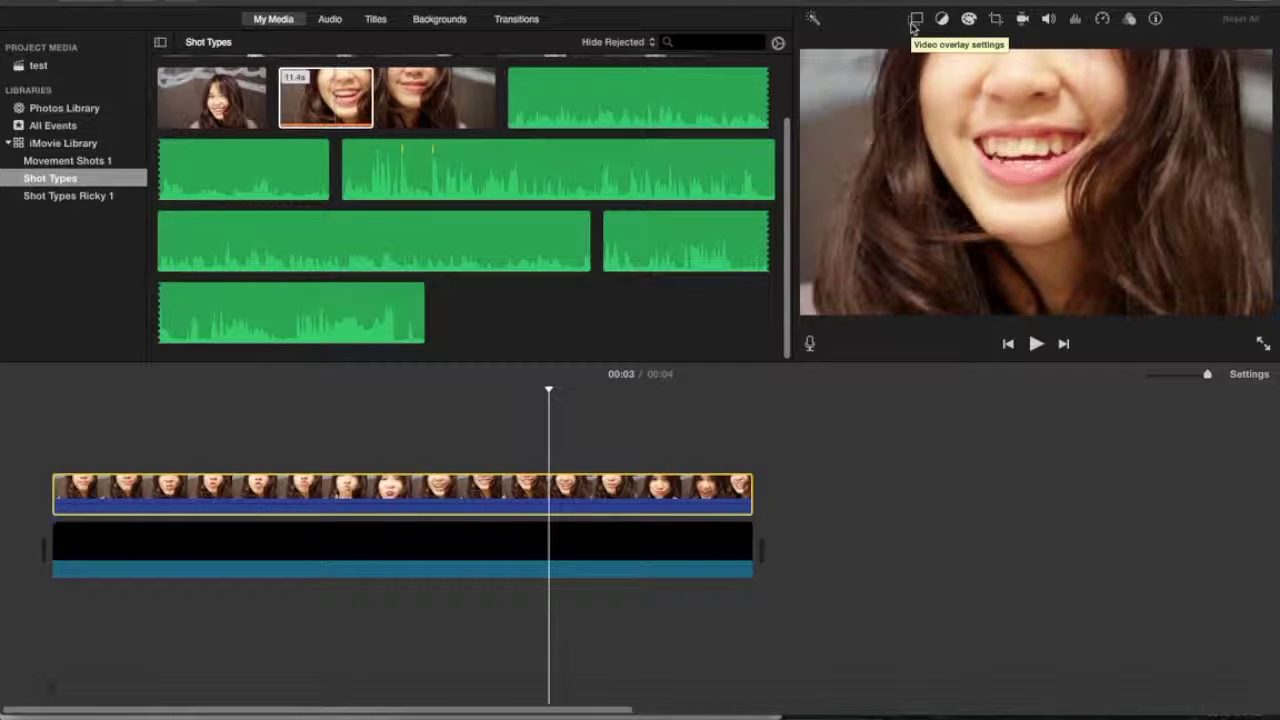
Step: Set the close-up overlay to Picture in Picture, move it to the frame's upper-left corner and enlarge it to nearly half the frame's width
left_click(913, 22)
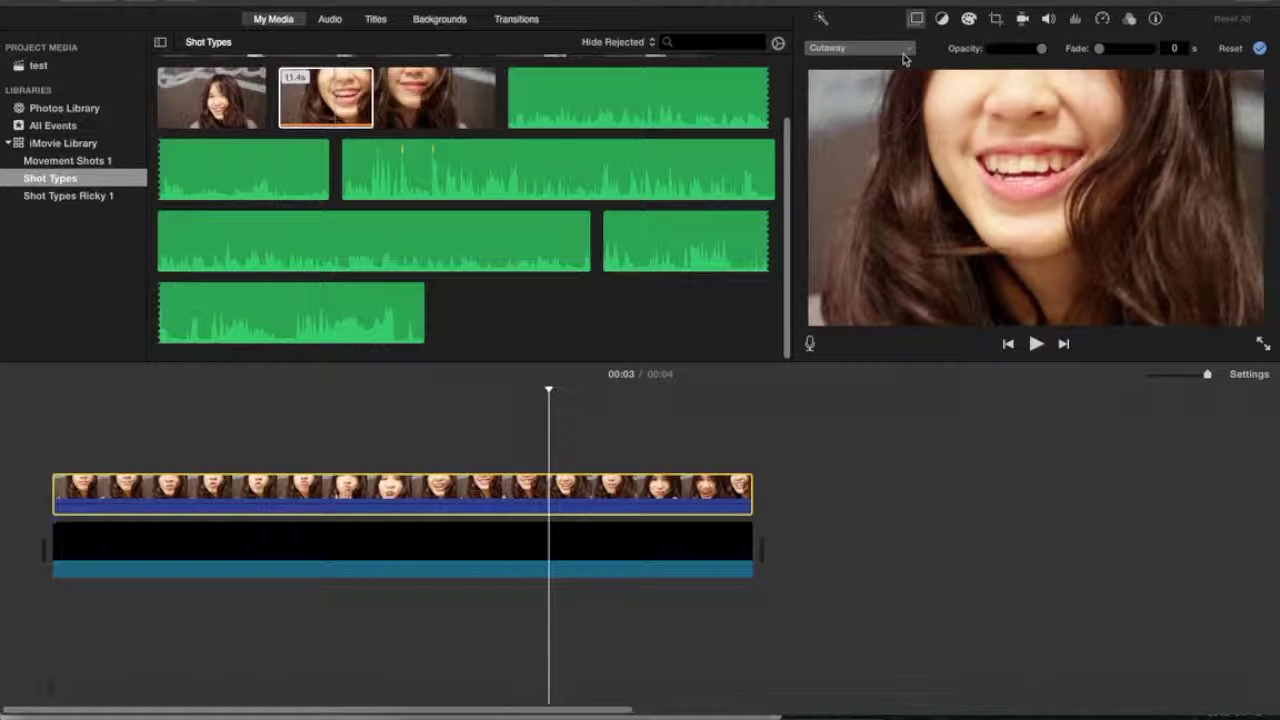
left_click(903, 50)
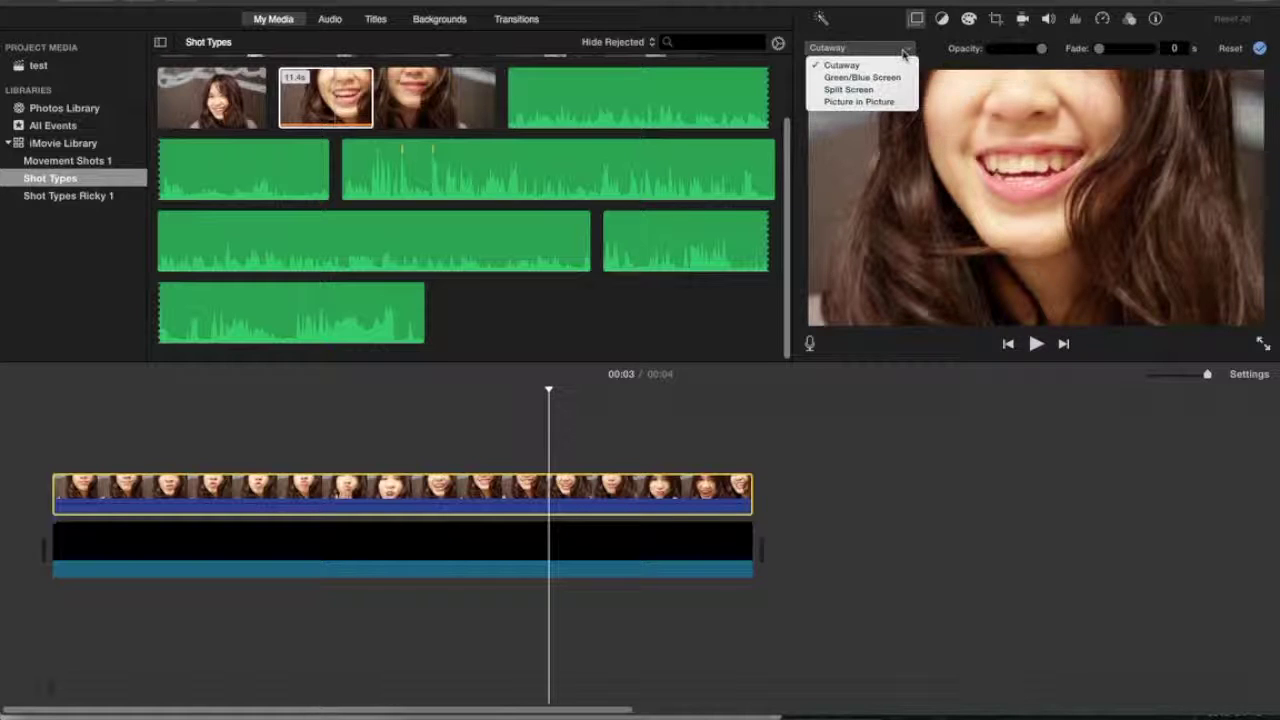
left_click(912, 102)
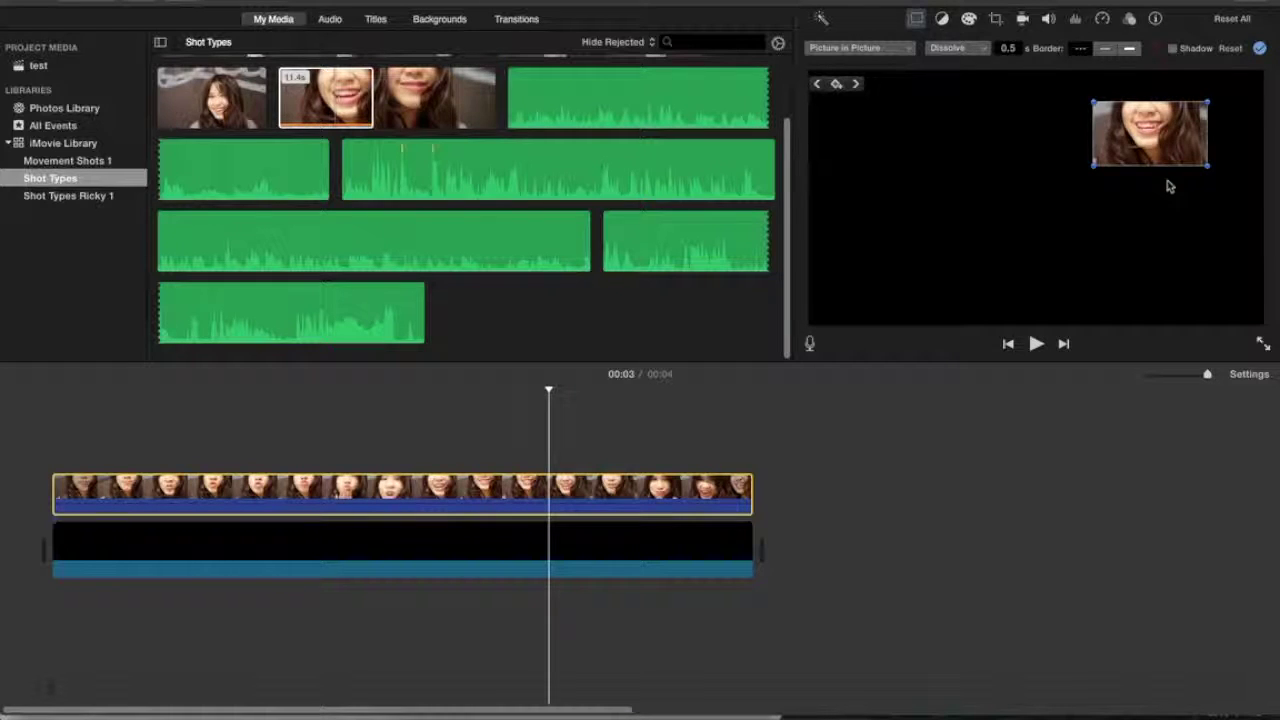
left_click_drag(1174, 139, 897, 120)
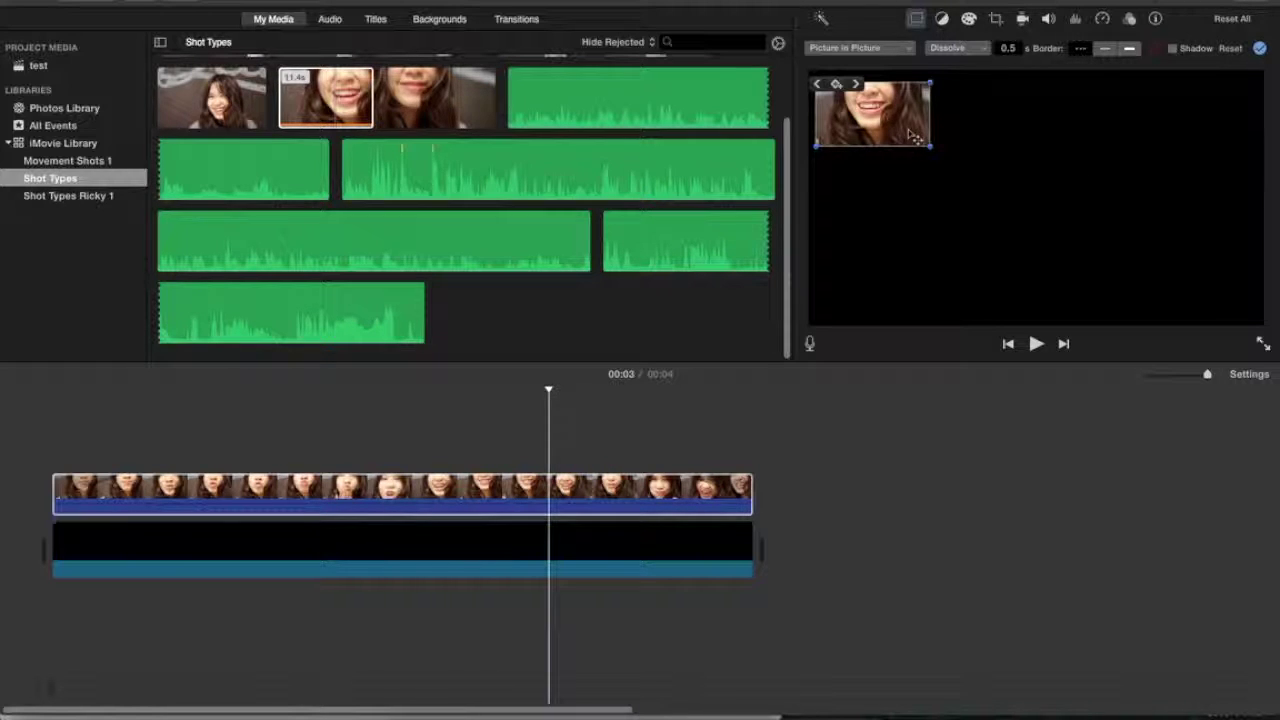
left_click_drag(930, 146, 1014, 197)
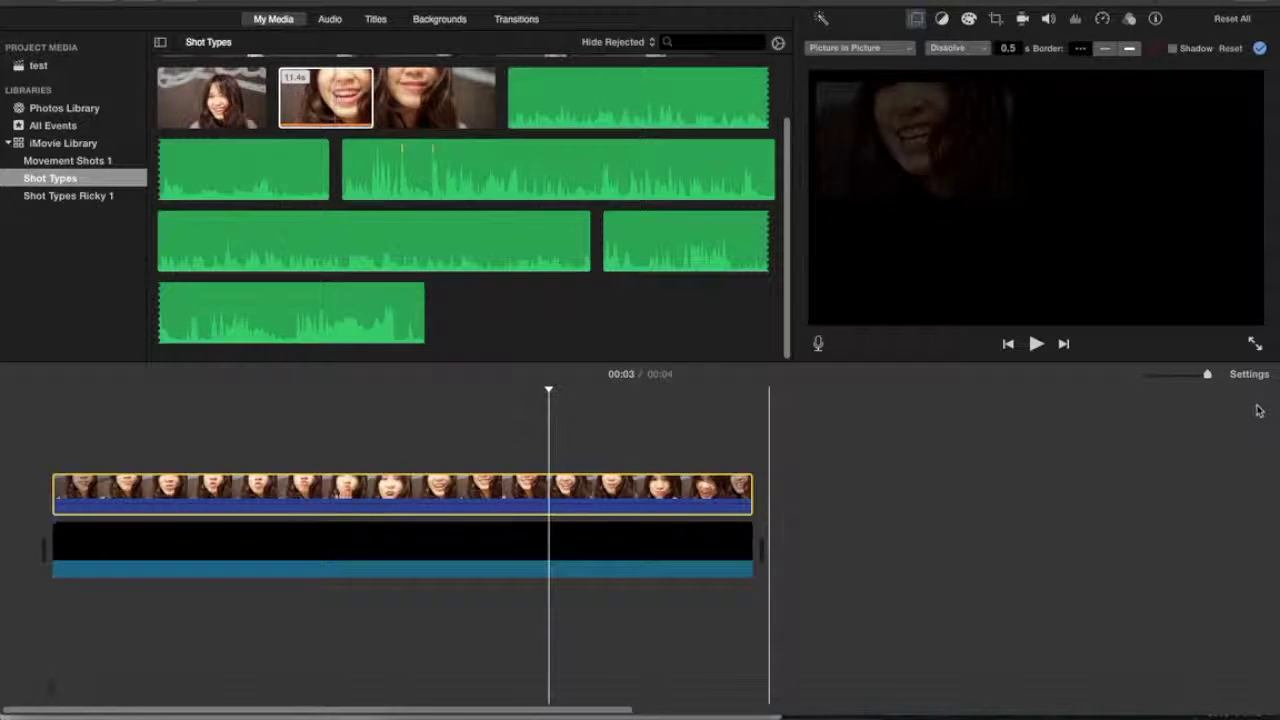
Step: Share the finished composition to Theater
left_click(1221, 8)
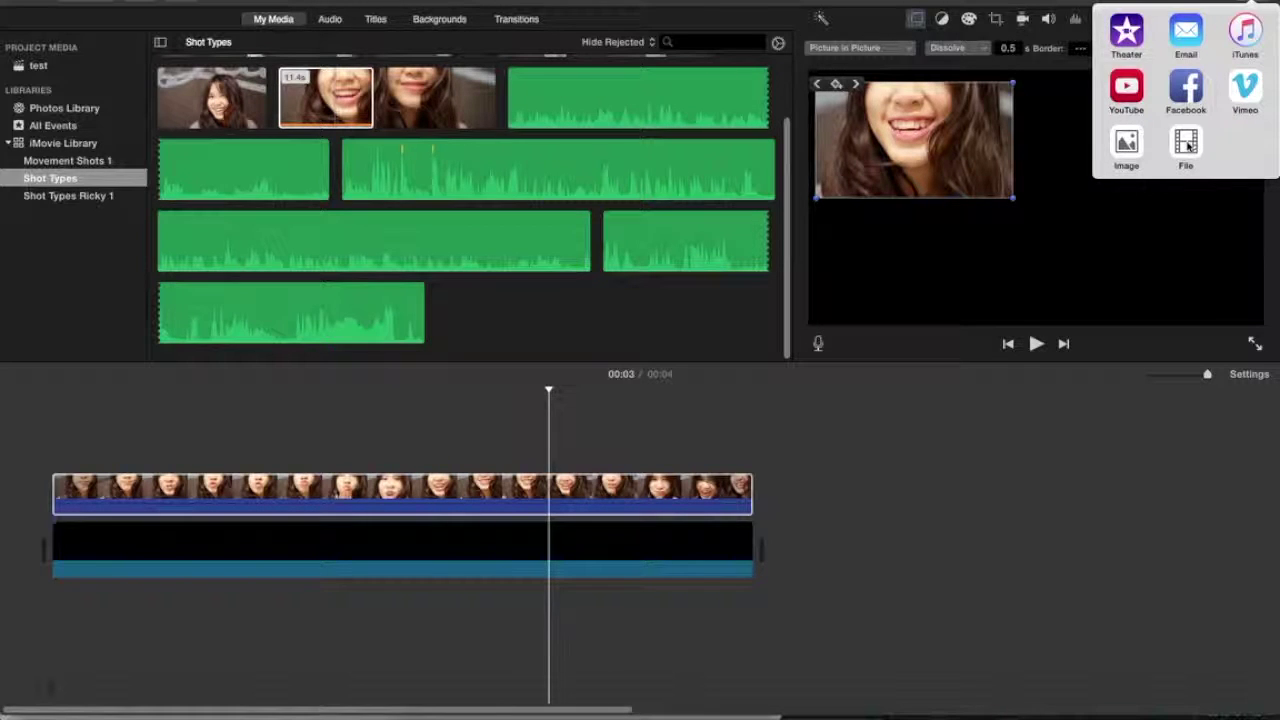
left_click(1126, 44)
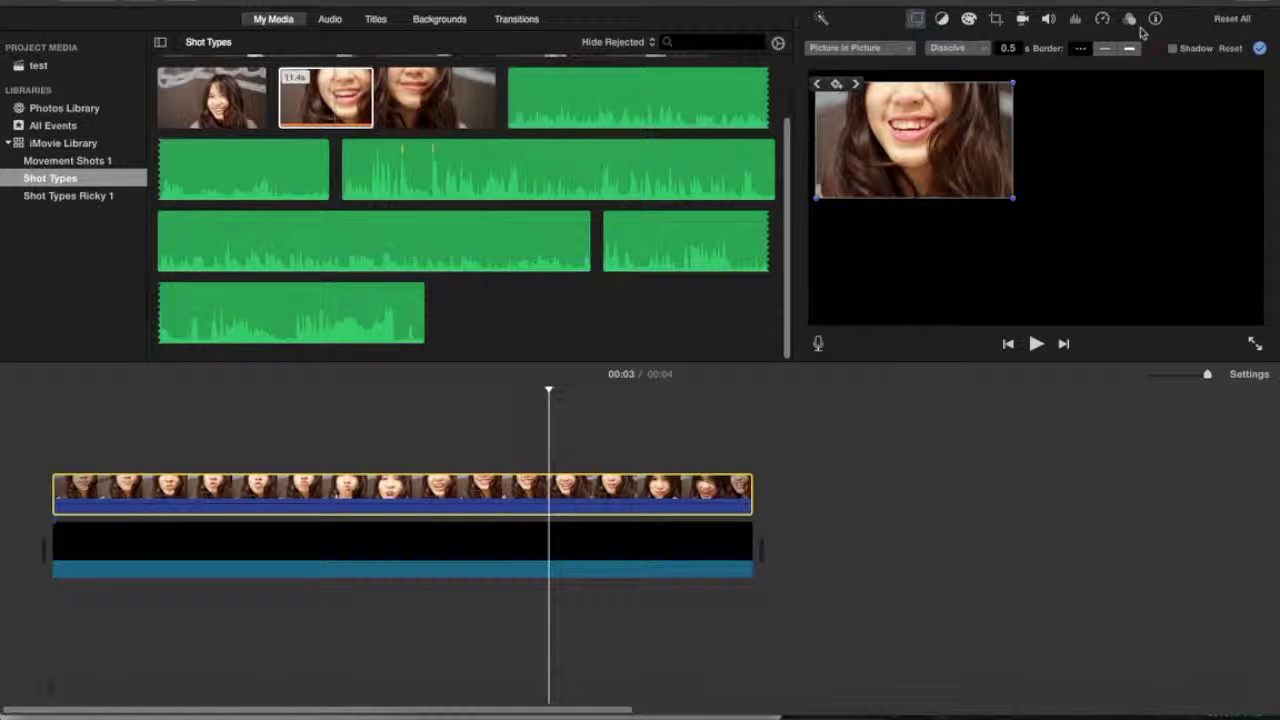
key("super+q")
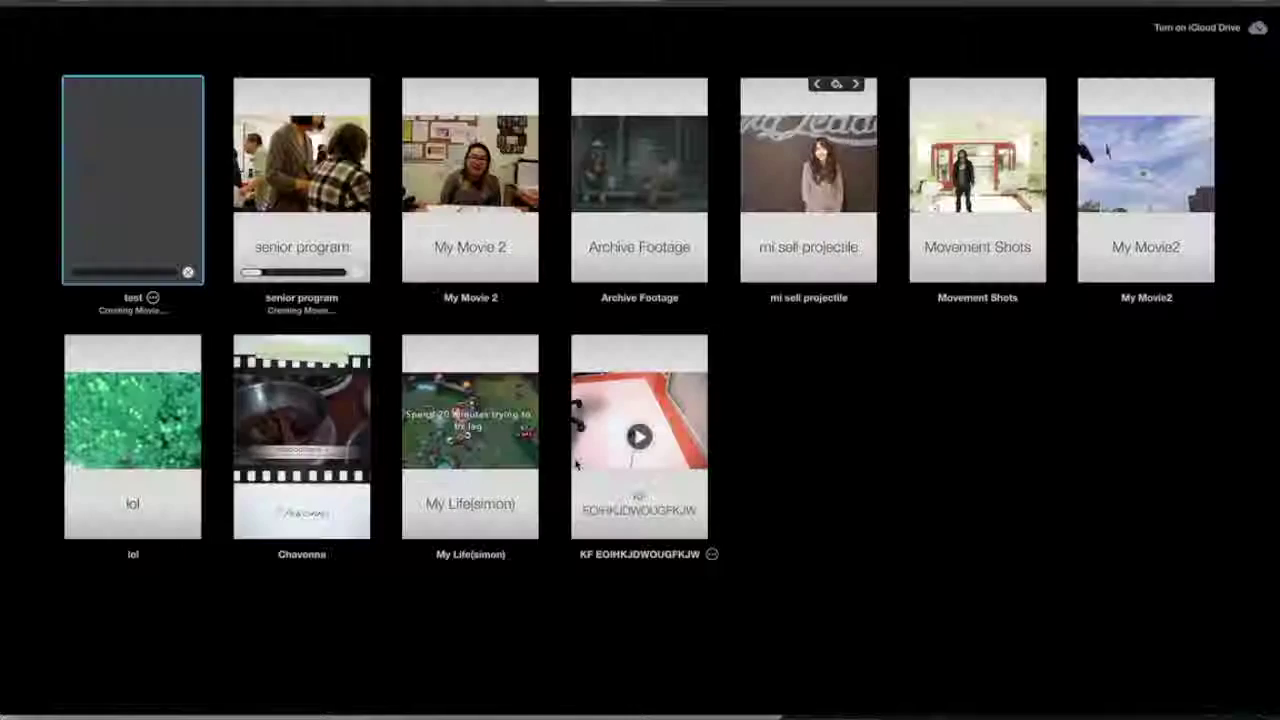
Step: Open test and add the exported test.mp4 from the desktop to its empty timeline
double_click(118, 140)
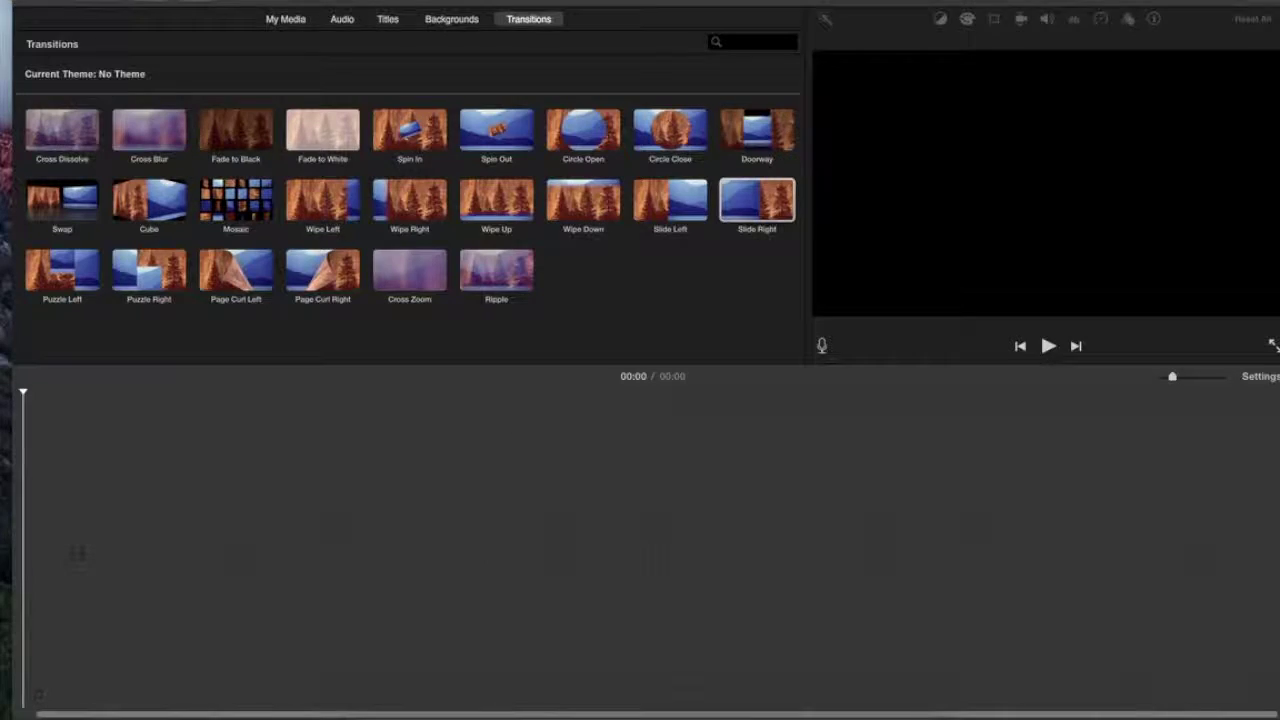
left_click_drag(587, 3, 563, 512)
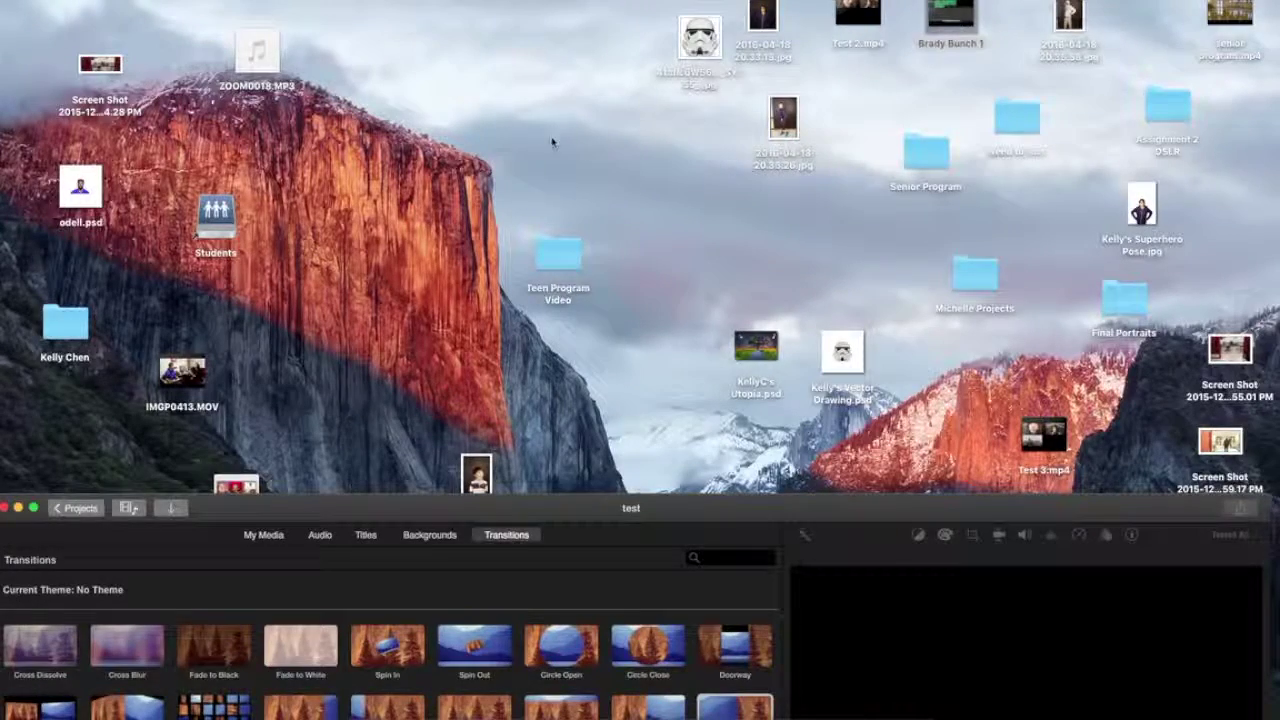
left_click_drag(898, 535, 998, 2)
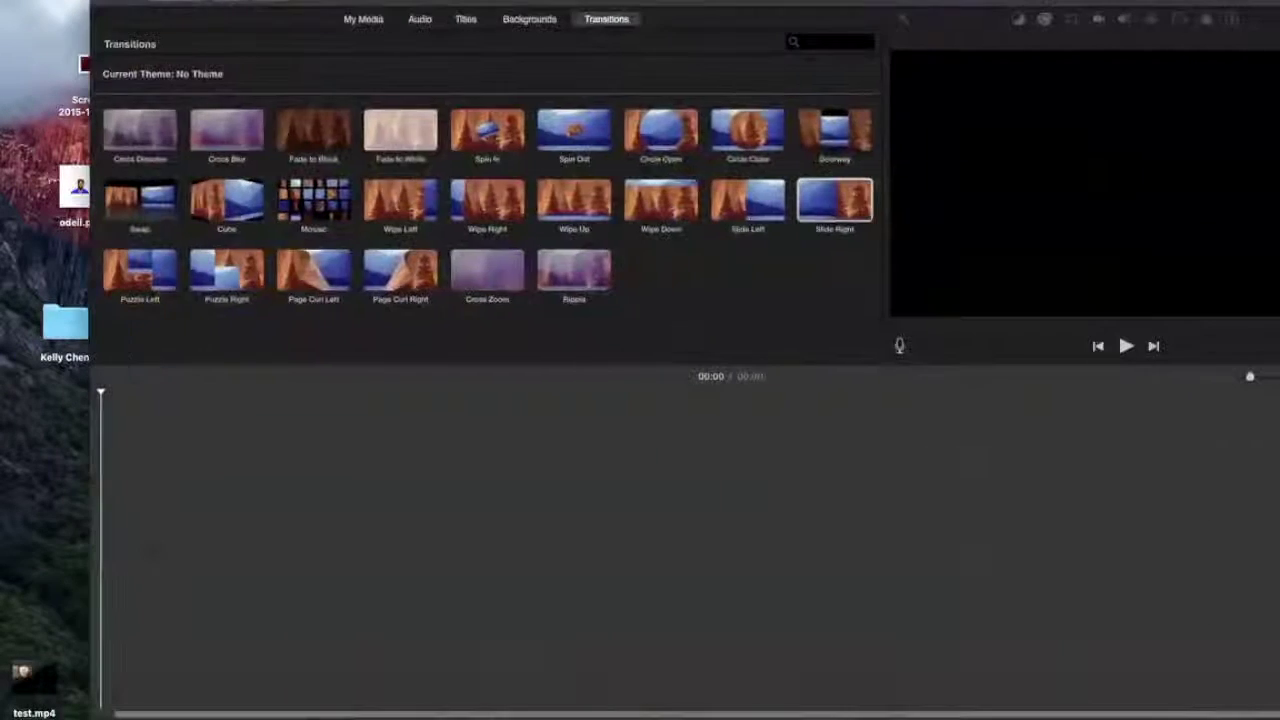
left_click(33, 678)
left_click_drag(33, 678, 160, 578)
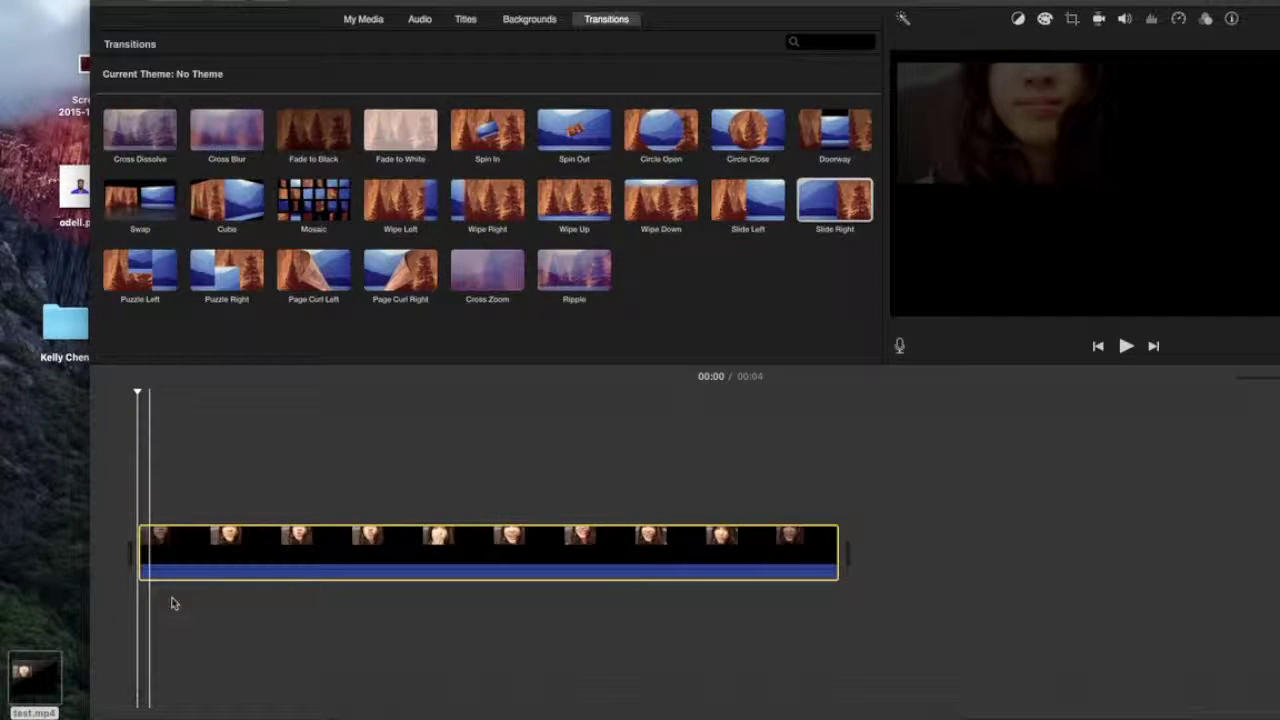
Step: Place the chest-up clip of the smiling woman from the Shot Types event above the test.mp4 clip
left_click(404, 17)
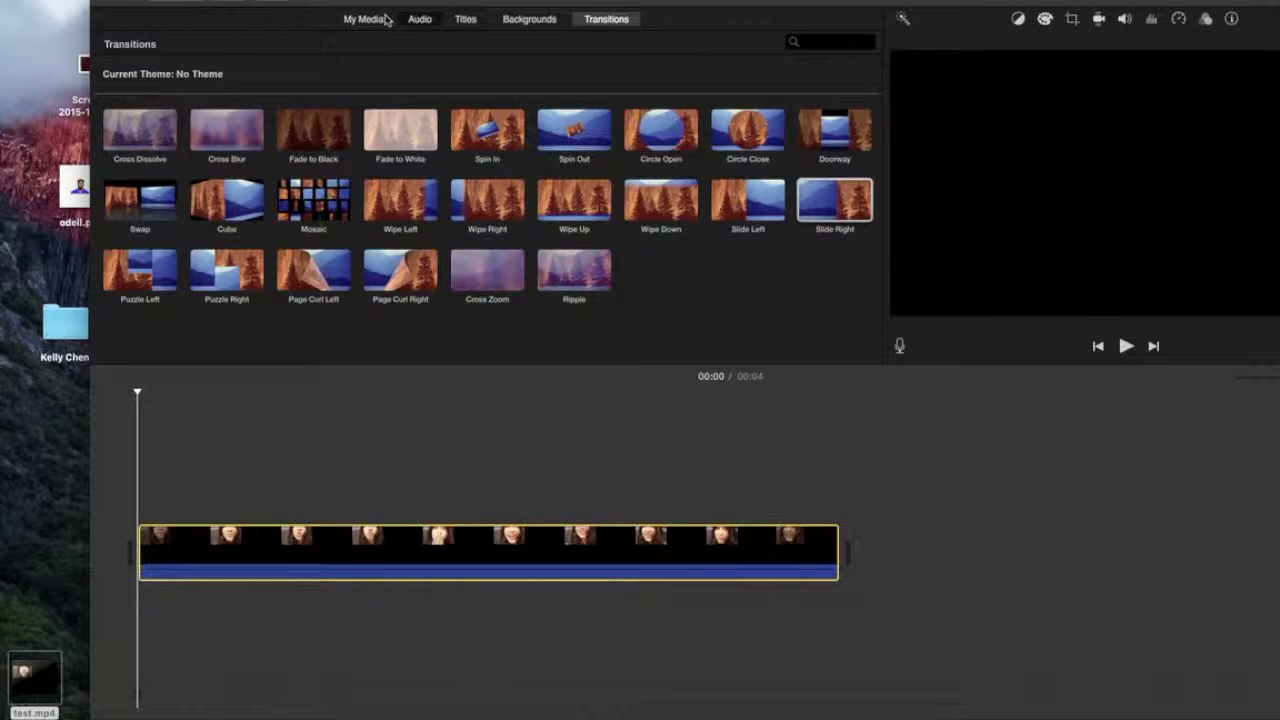
left_click(380, 19)
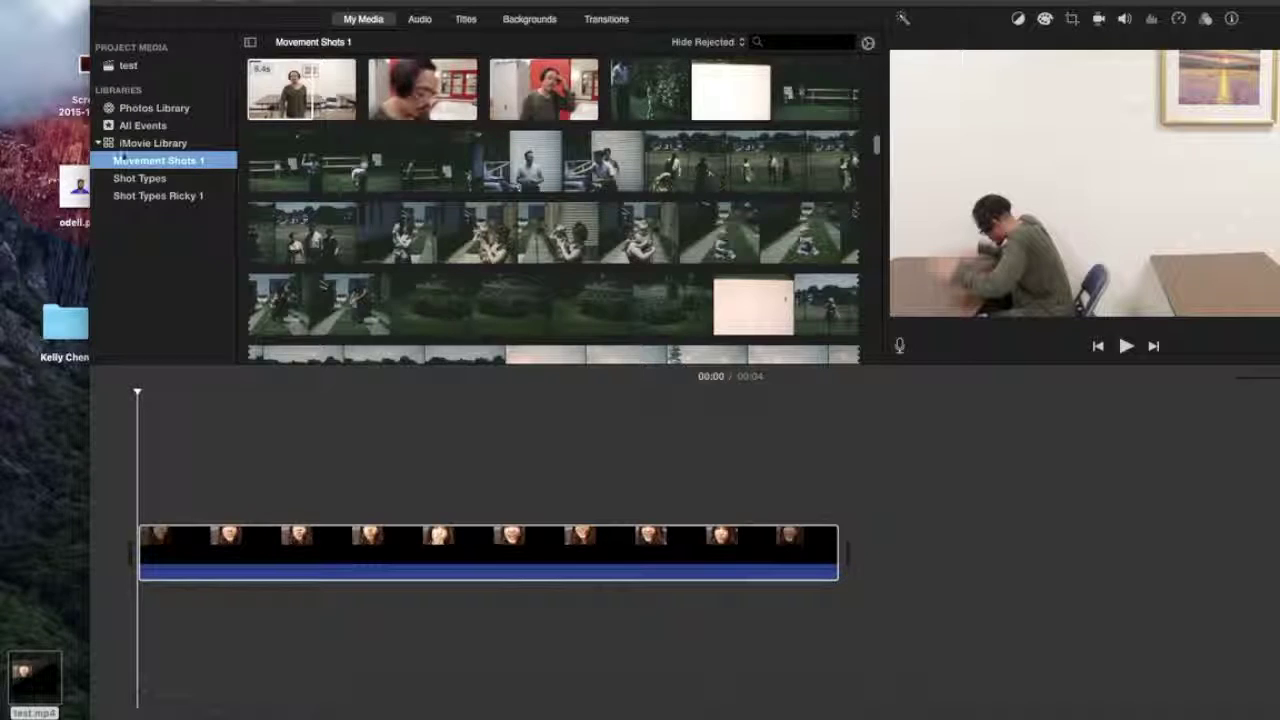
left_click(145, 128)
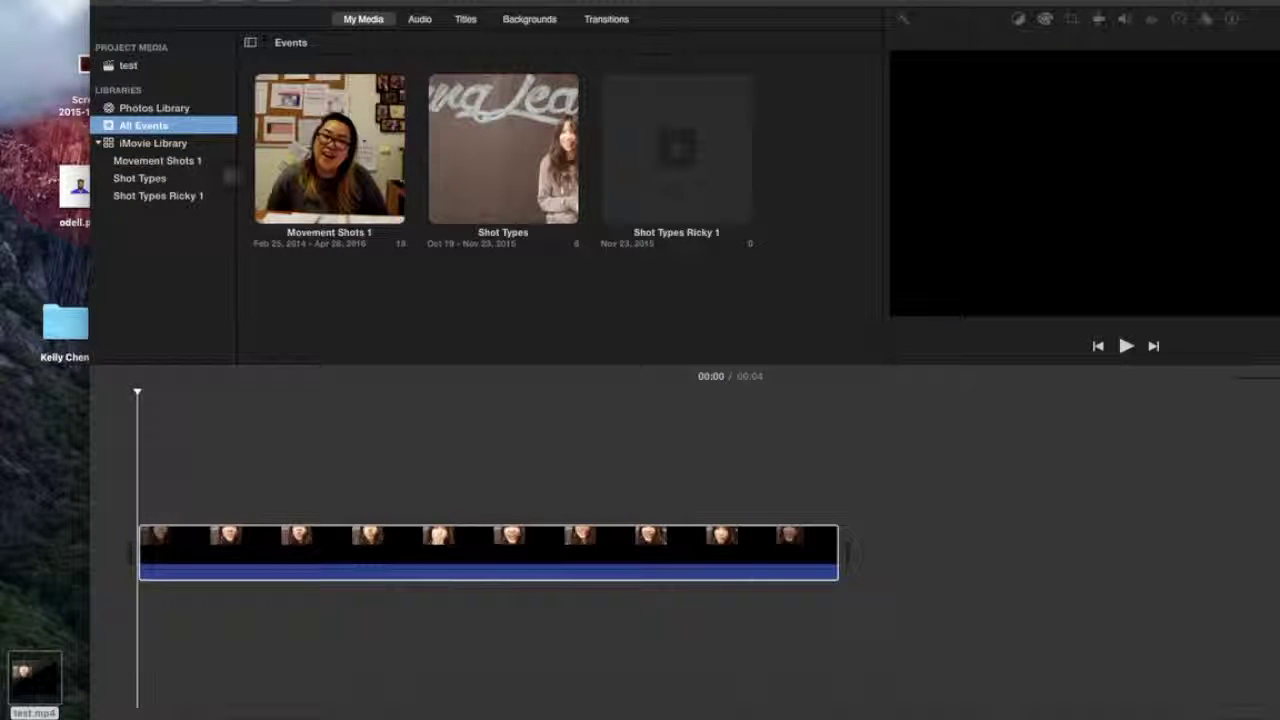
left_click(162, 178)
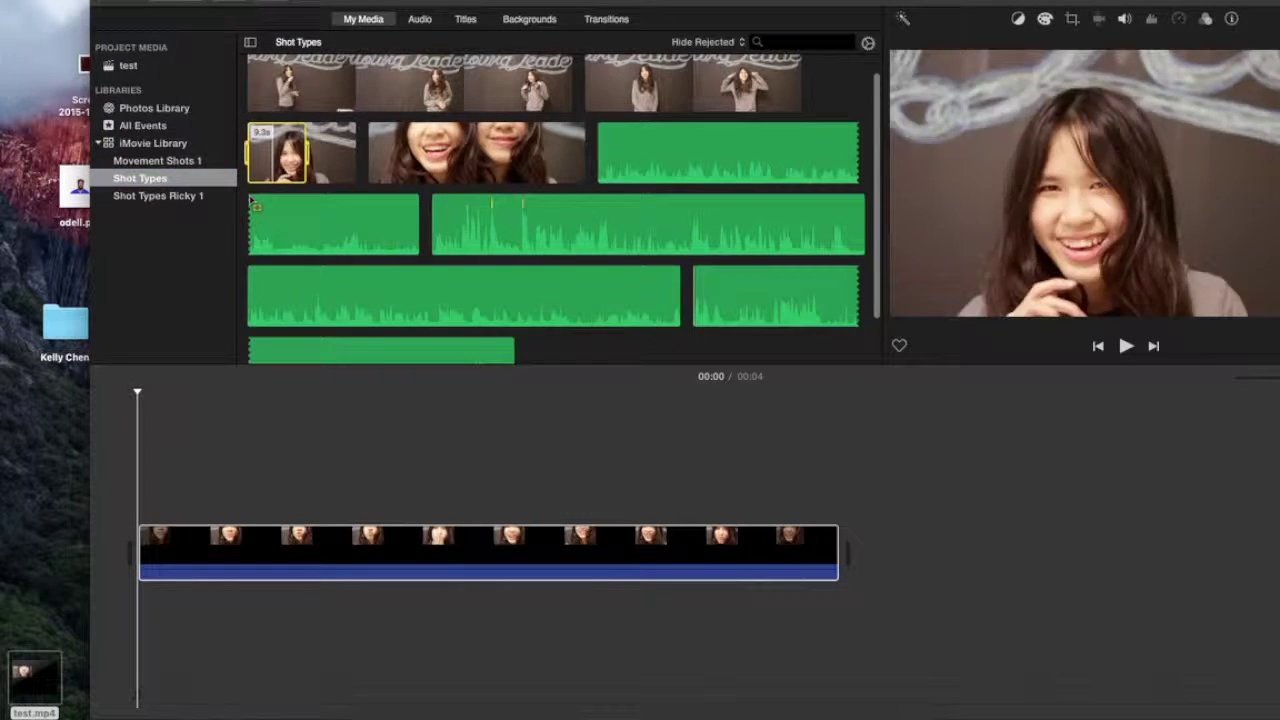
left_click_drag(270, 168, 139, 490)
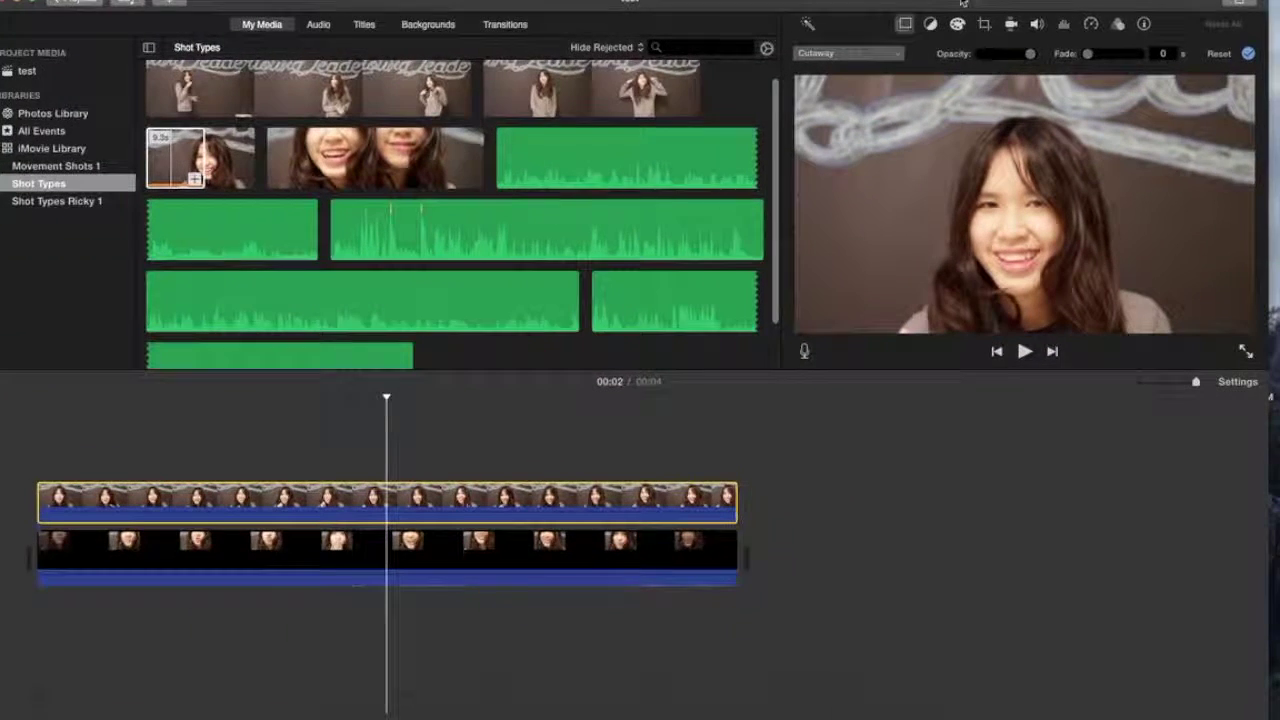
Step: Set the smiling woman overlay to Picture in Picture, placing and enlarging it in the frame's upper-right quarter beside the close-up
left_click(824, 52)
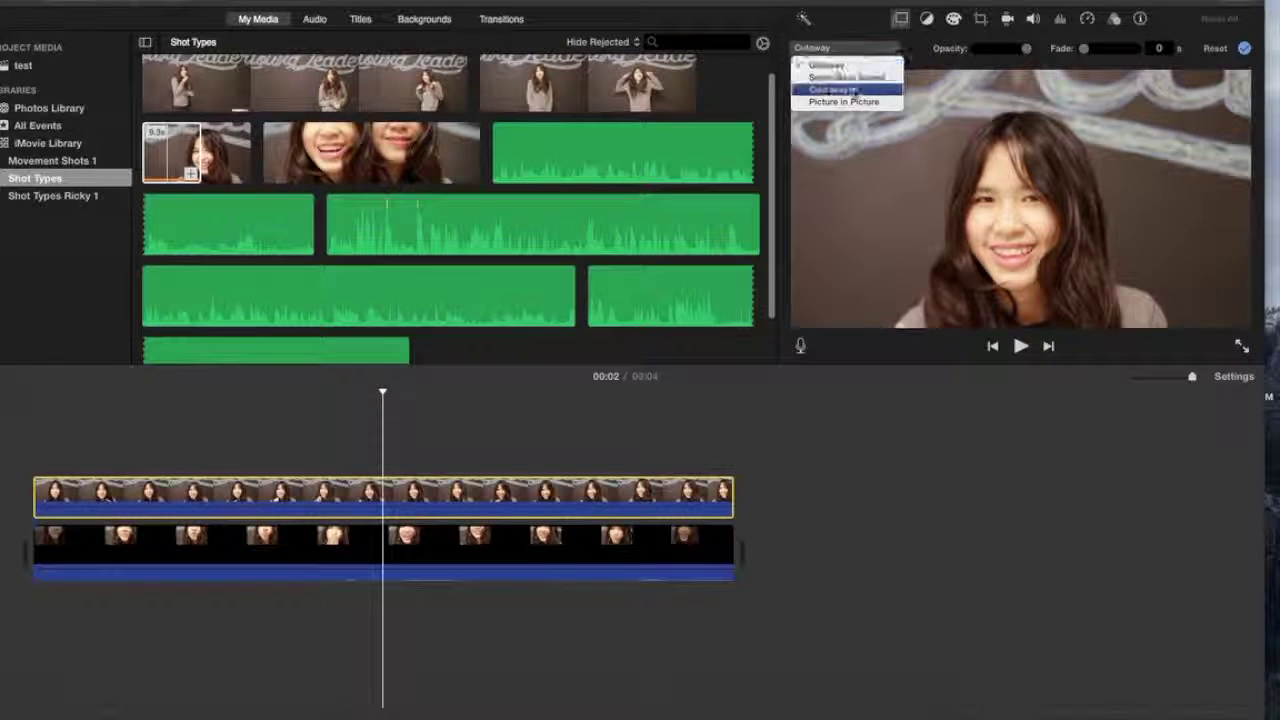
left_click(843, 101)
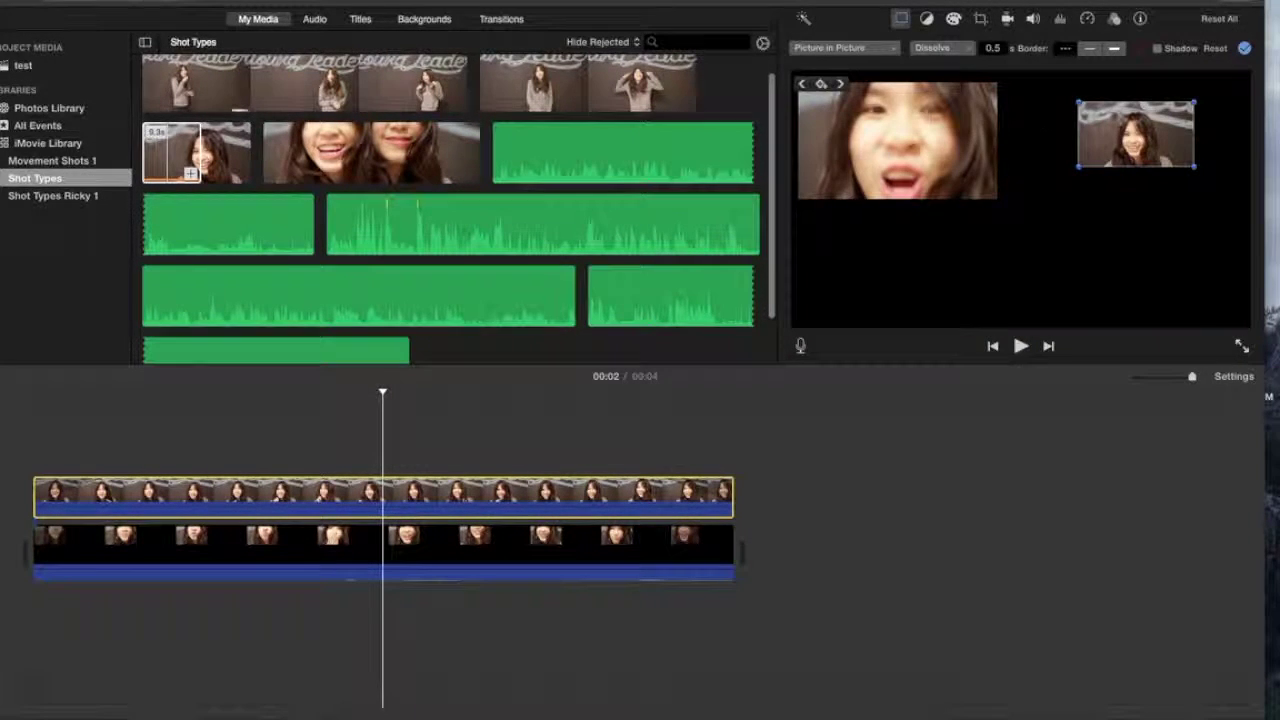
left_click_drag(1114, 131, 1079, 124)
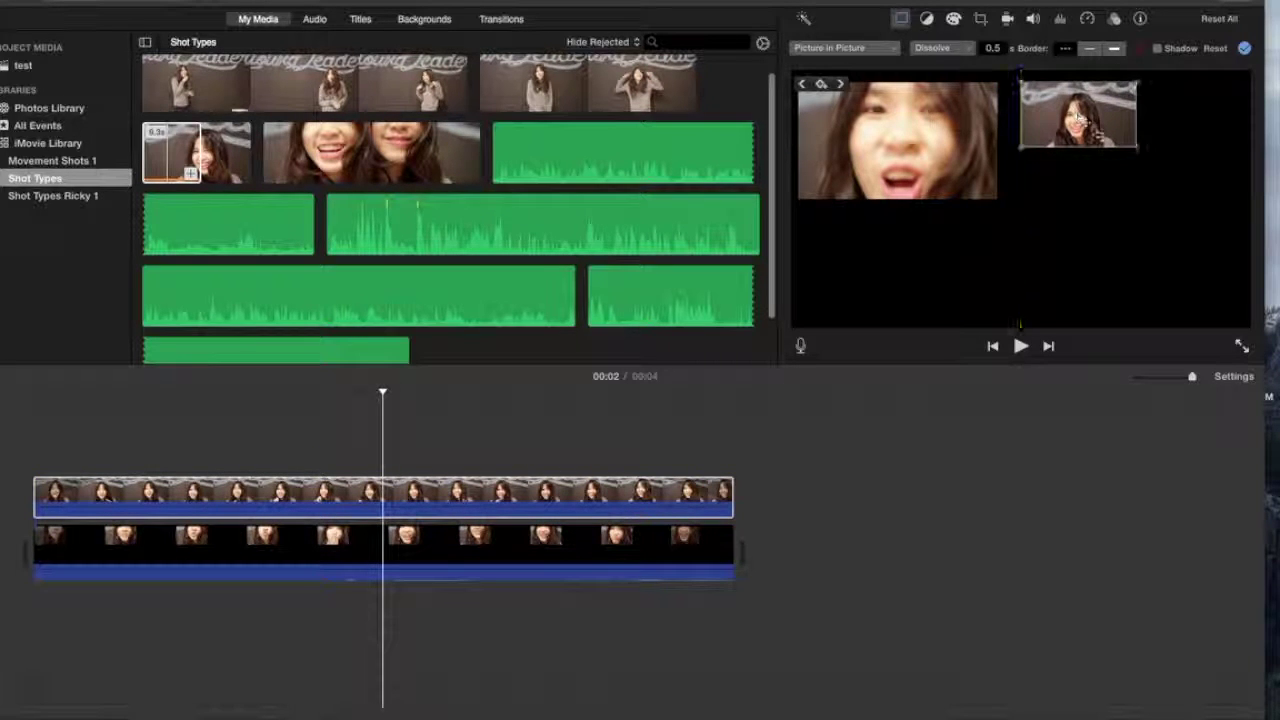
left_click_drag(1137, 155, 1208, 201)
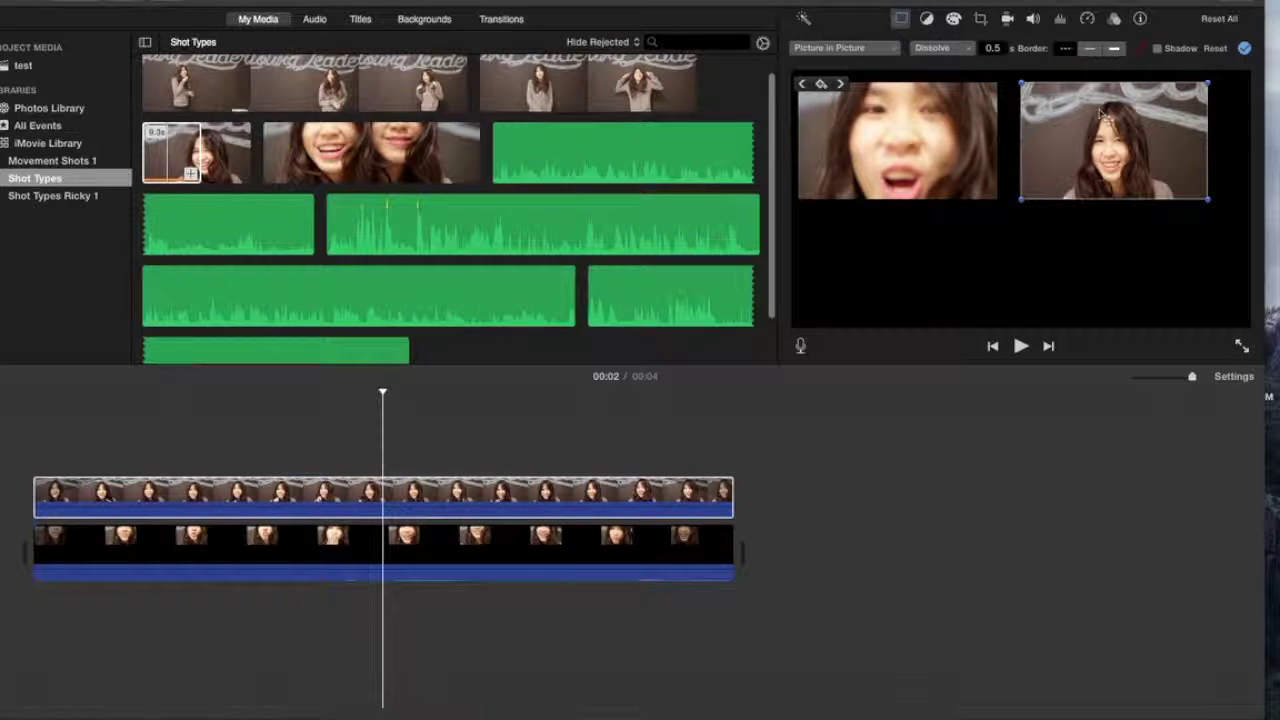
left_click_drag(1110, 118, 1135, 118)
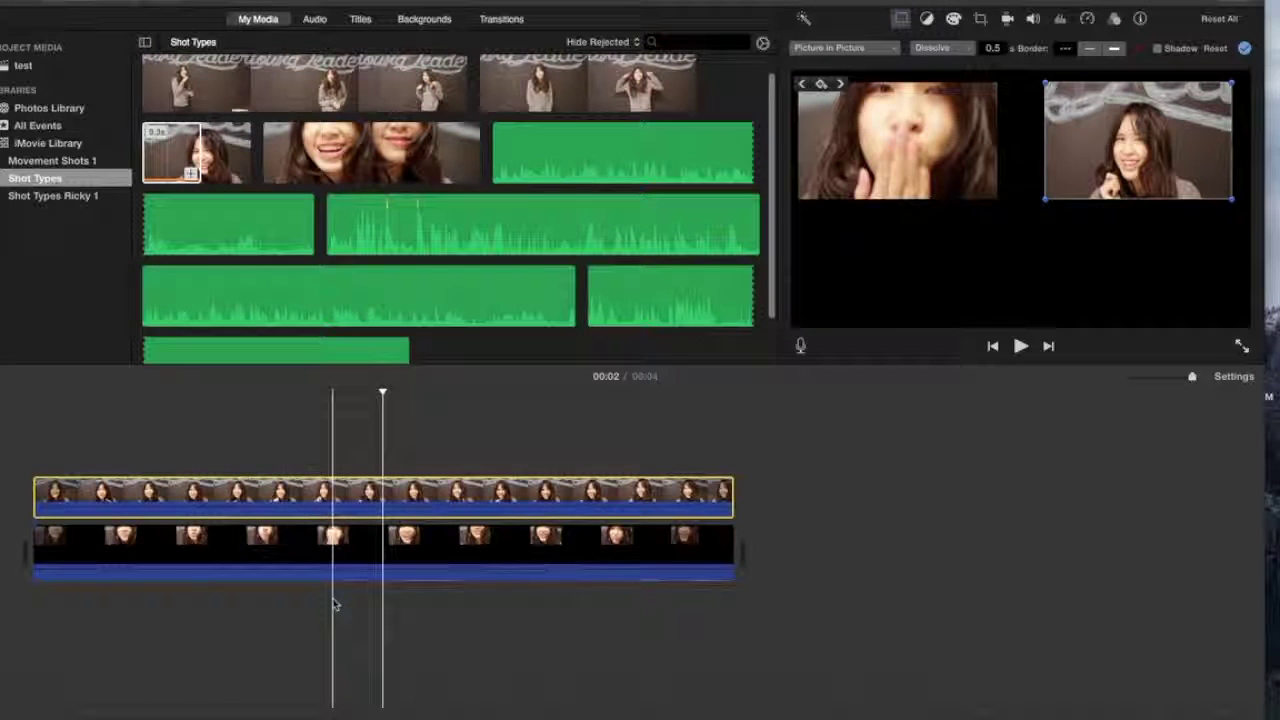
left_click(871, 591)
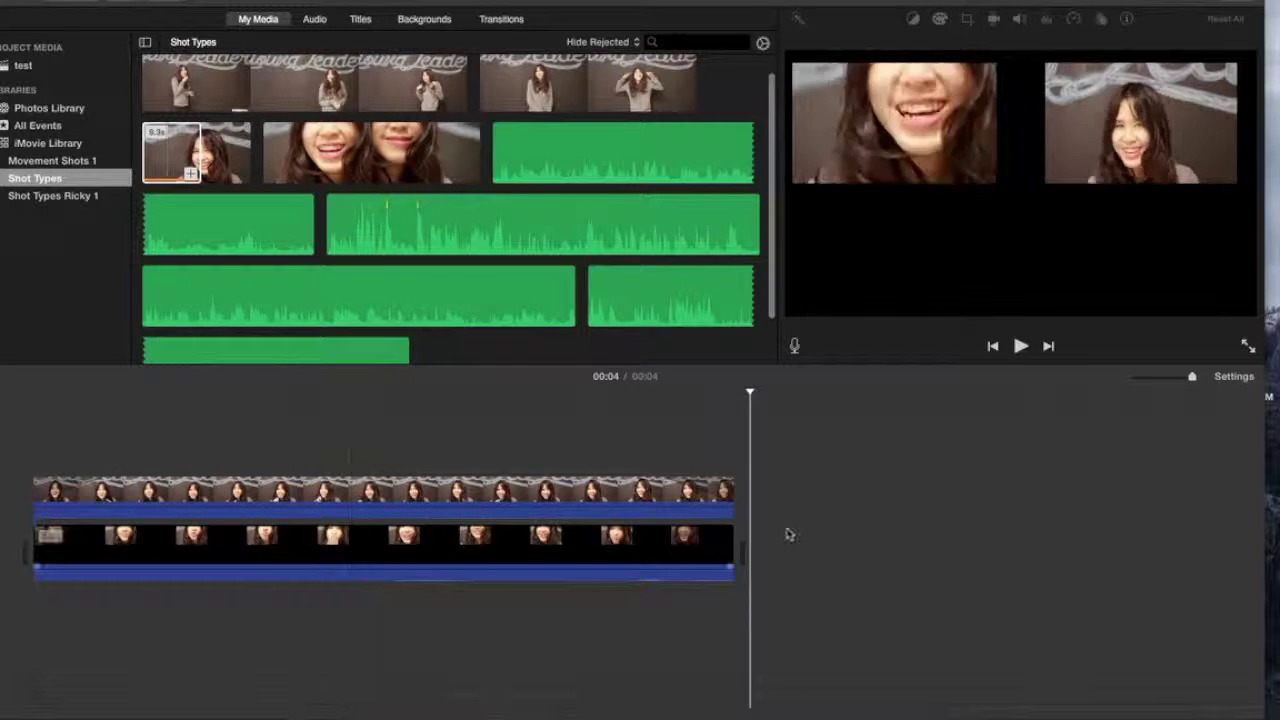
Step: Export the two-picture composition as a 720p video file named Test 2.0 on the desktop
left_click(1240, 6)
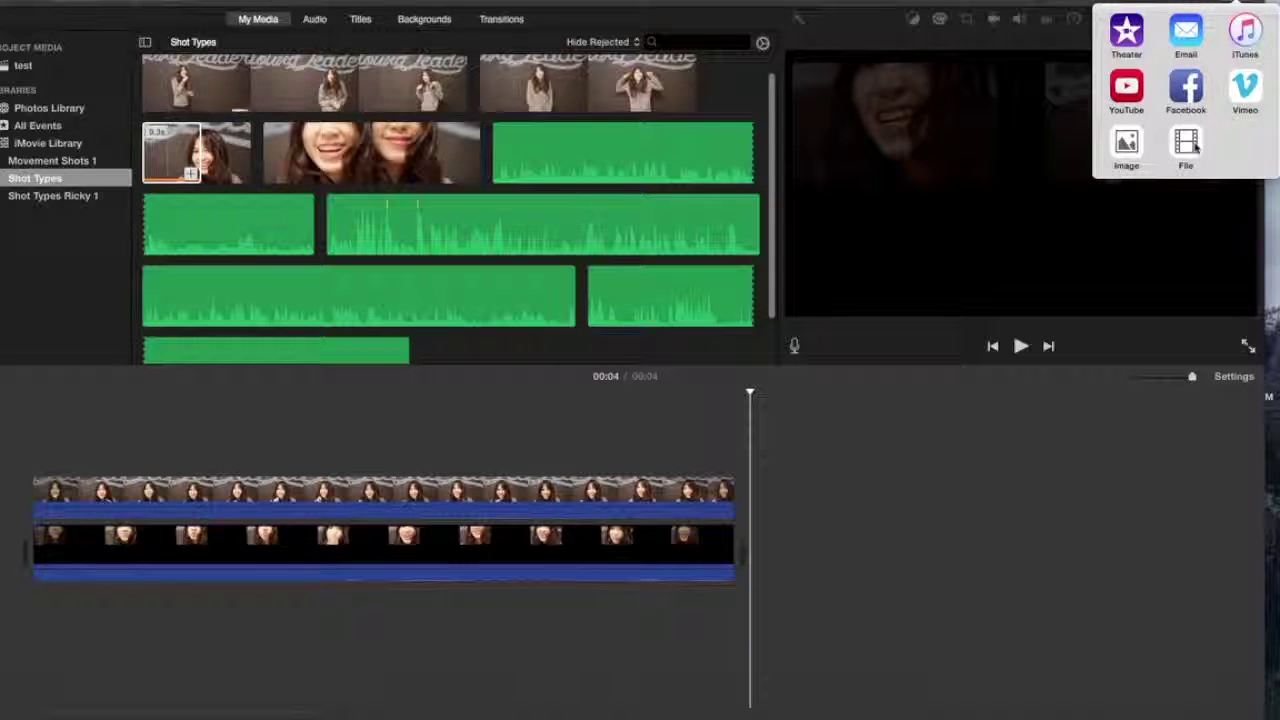
left_click(1194, 148)
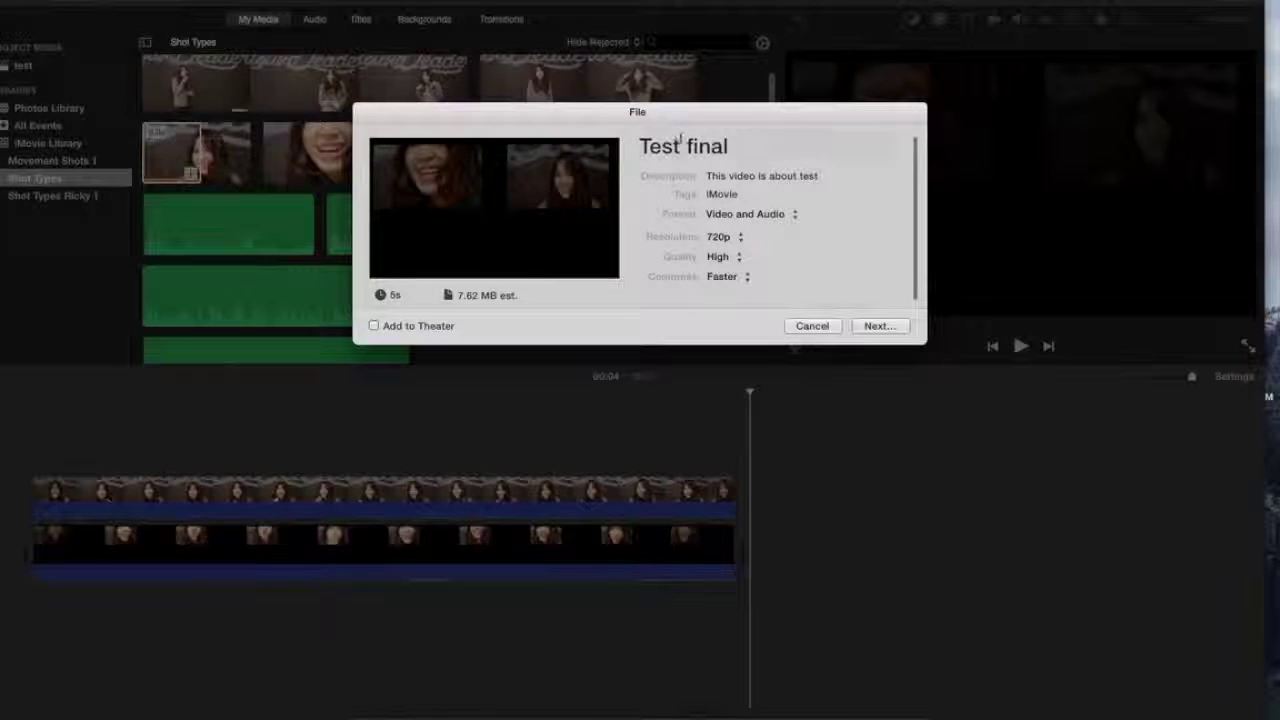
left_click_drag(680, 141, 849, 157)
key("BackSpace")
type("2")
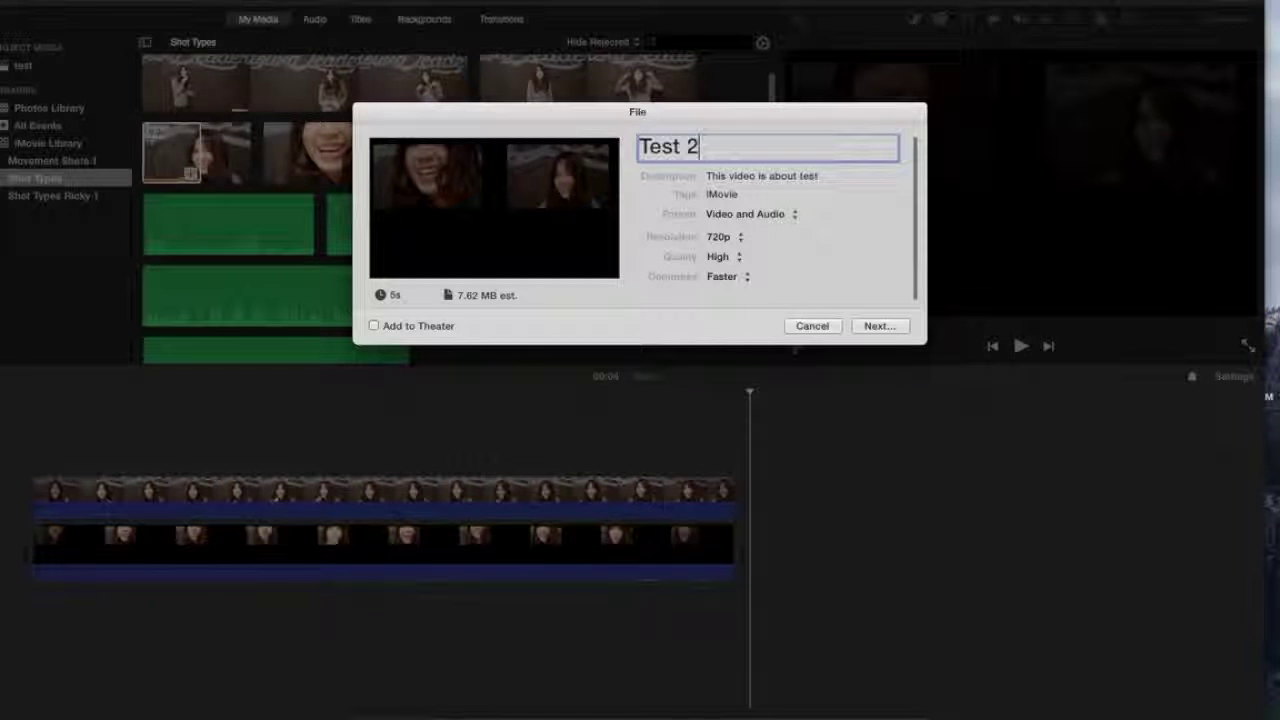
type(".0")
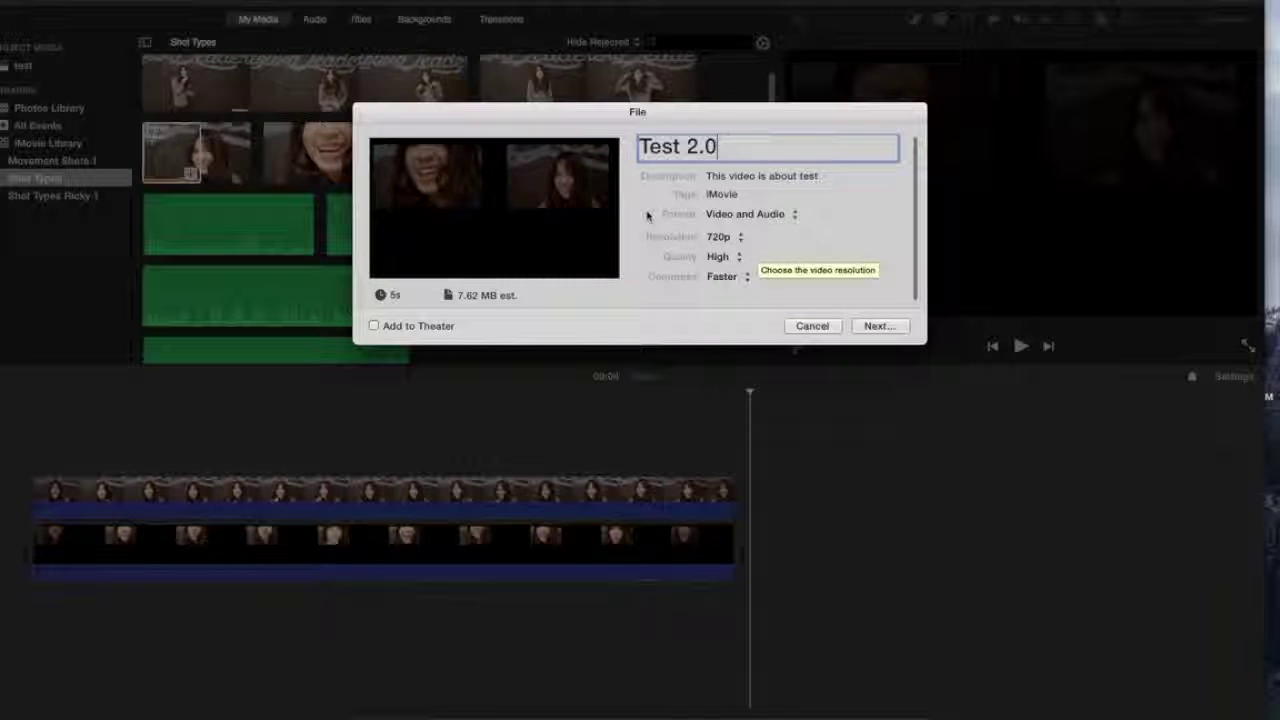
left_click(722, 238)
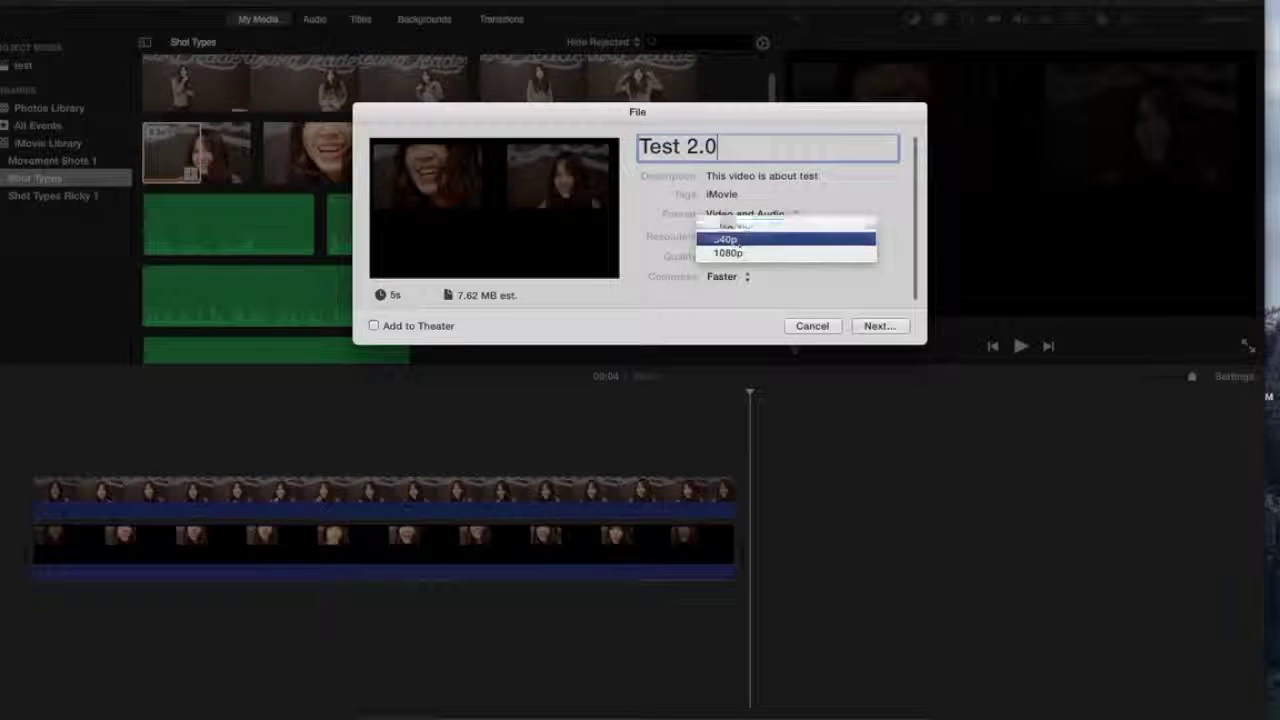
left_click(729, 326)
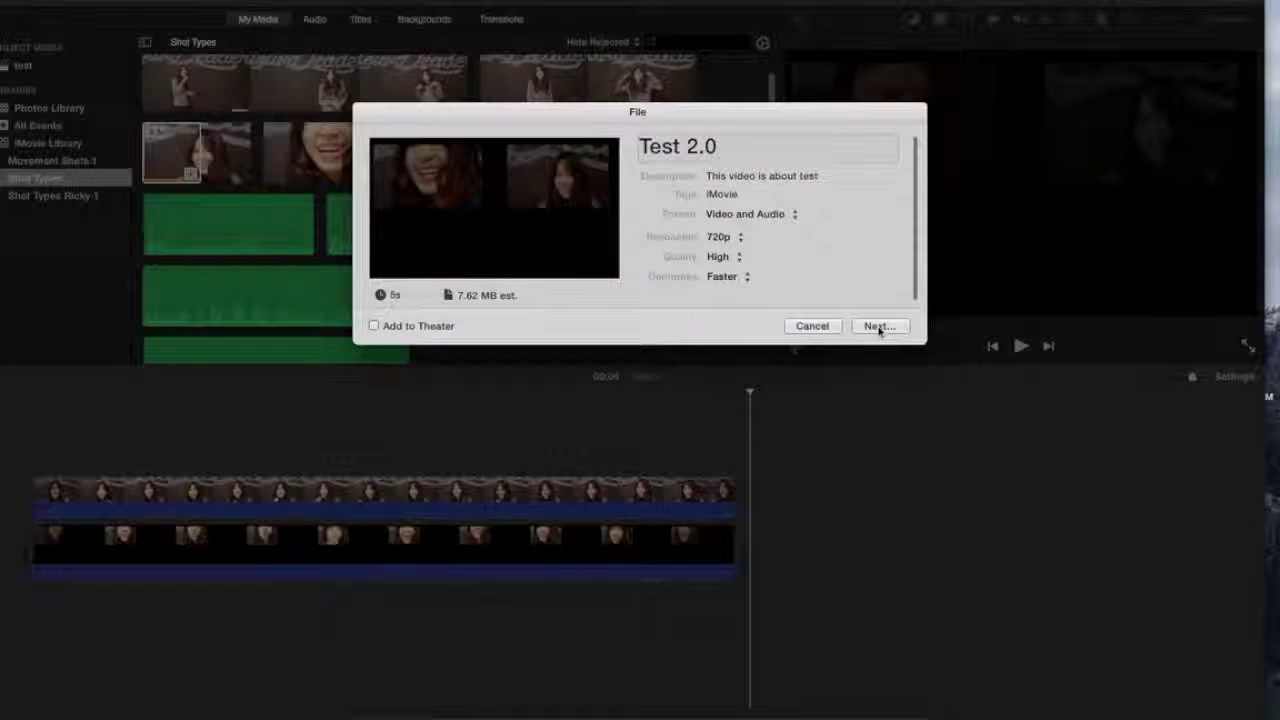
left_click(879, 327)
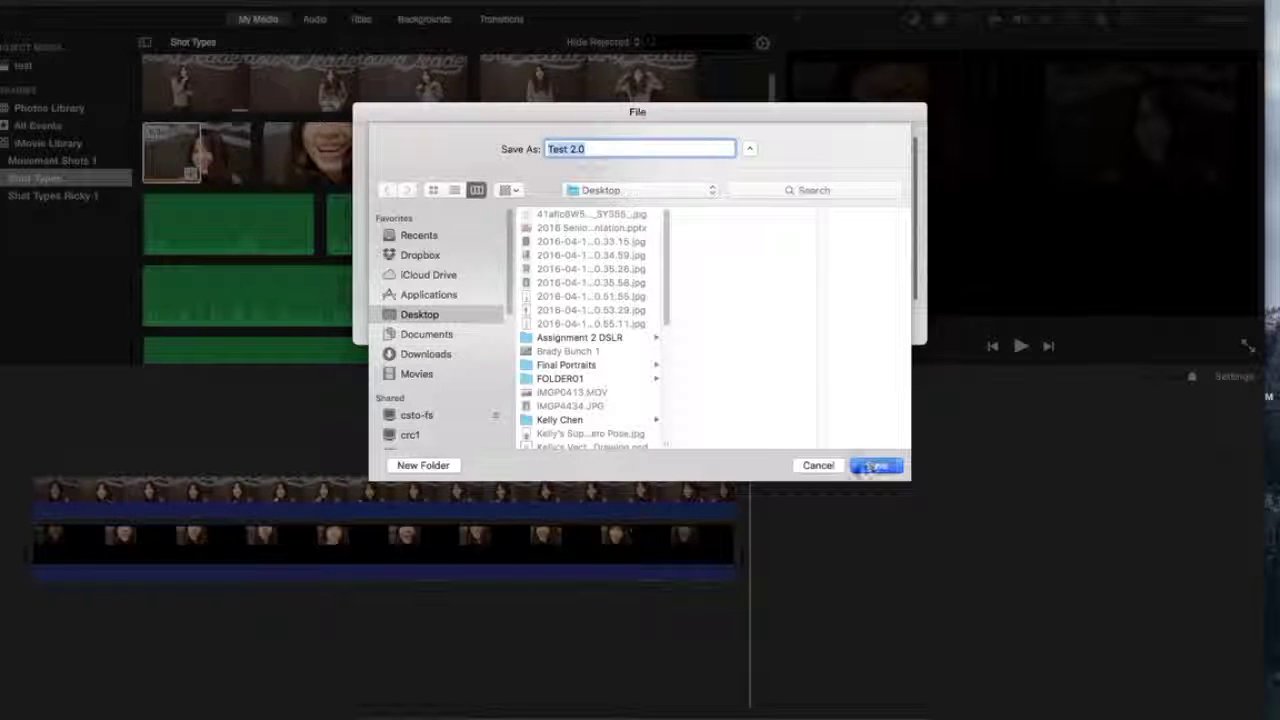
left_click(868, 466)
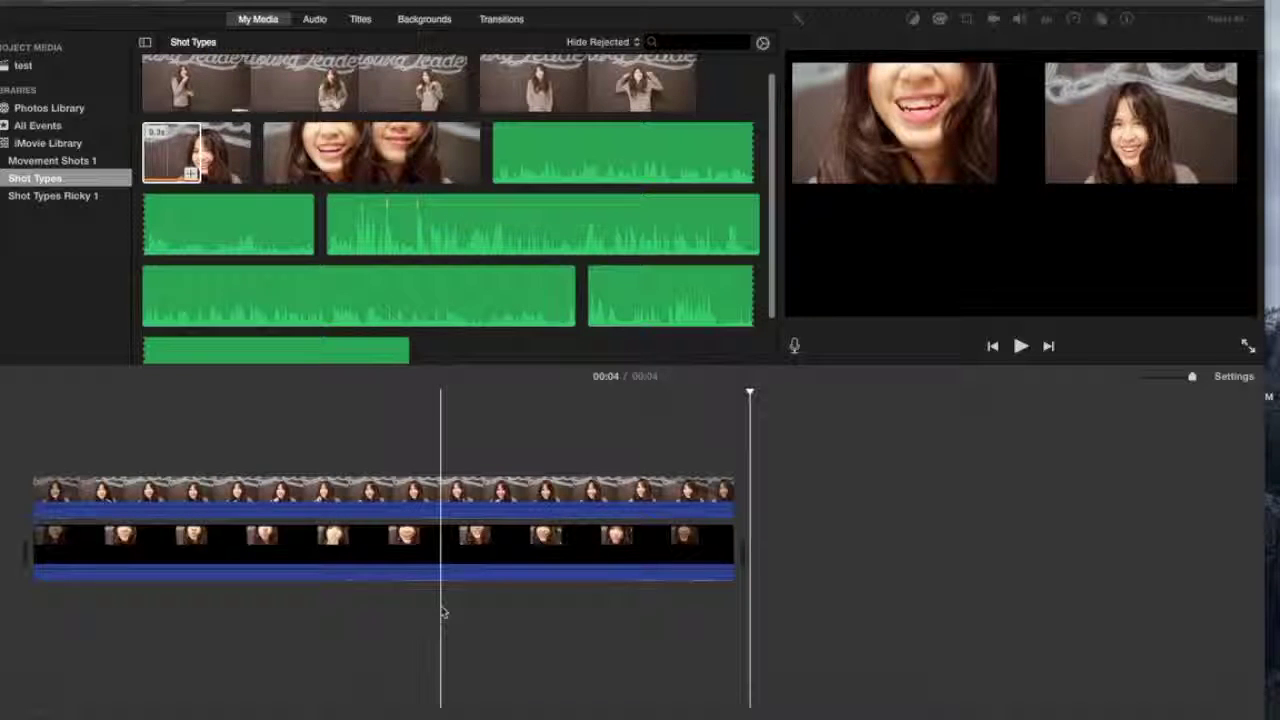
Step: Replace the timeline's clips with the exported two-picture video from the desktop
left_click(96, 2)
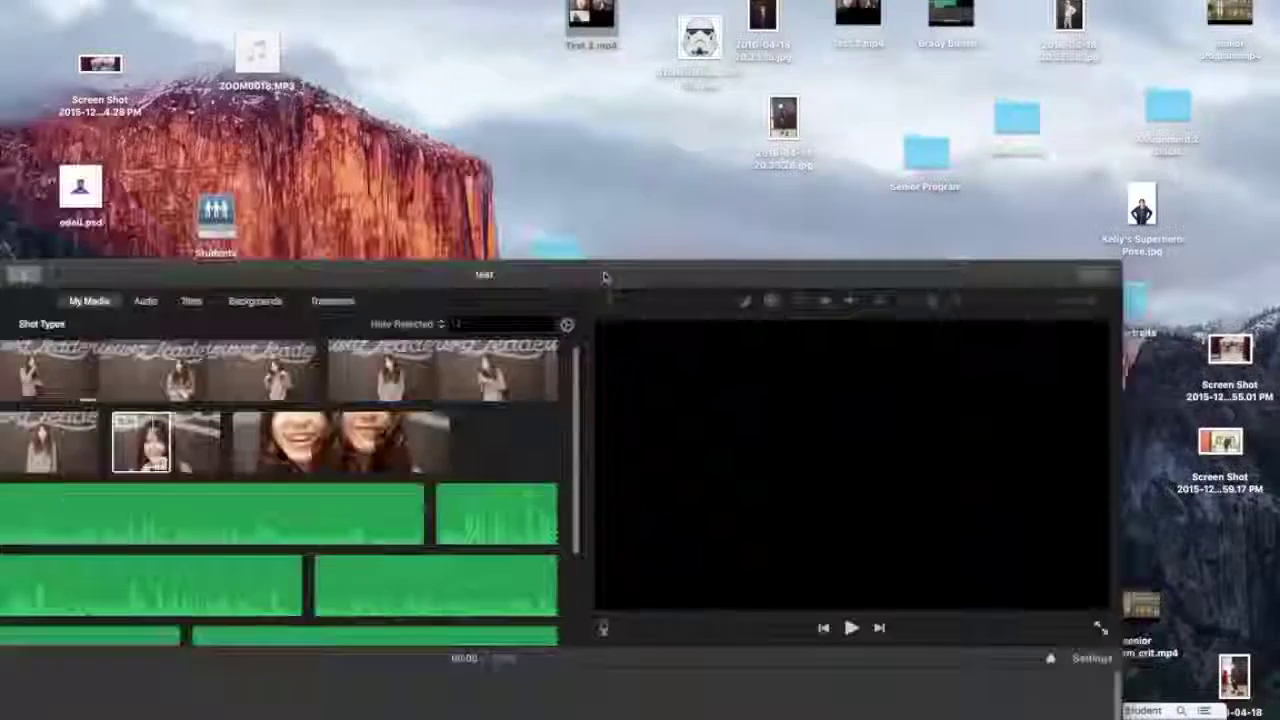
left_click_drag(606, 277, 103, 94)
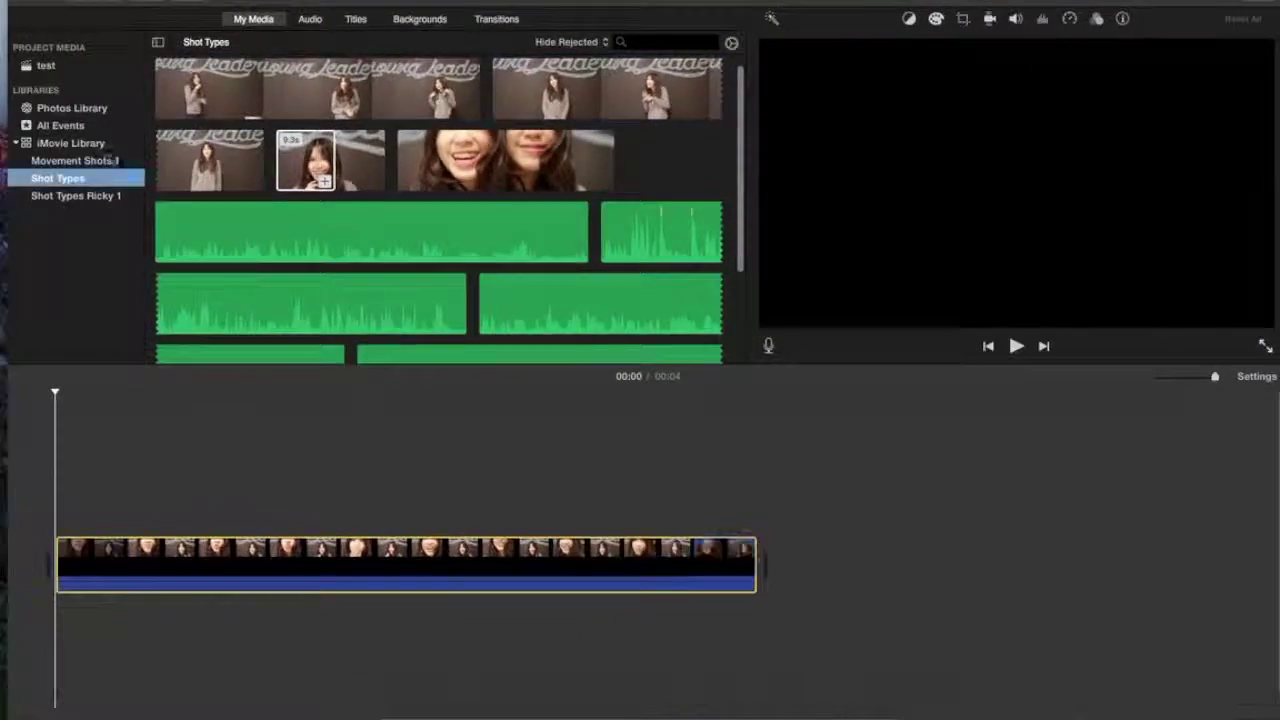
Step: Place the clip of the person in the blue shirt from the Movement Shots 1 event above the two-picture video
left_click(76, 160)
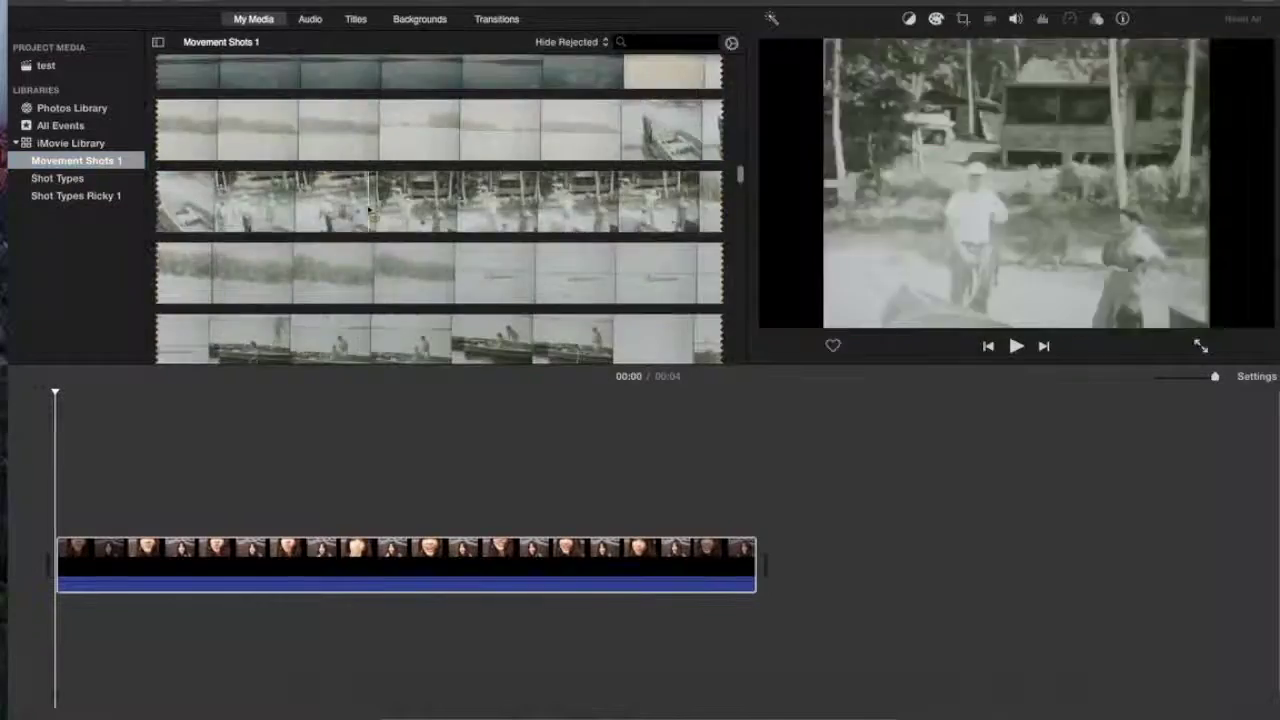
scroll(371, 217, "up", 15)
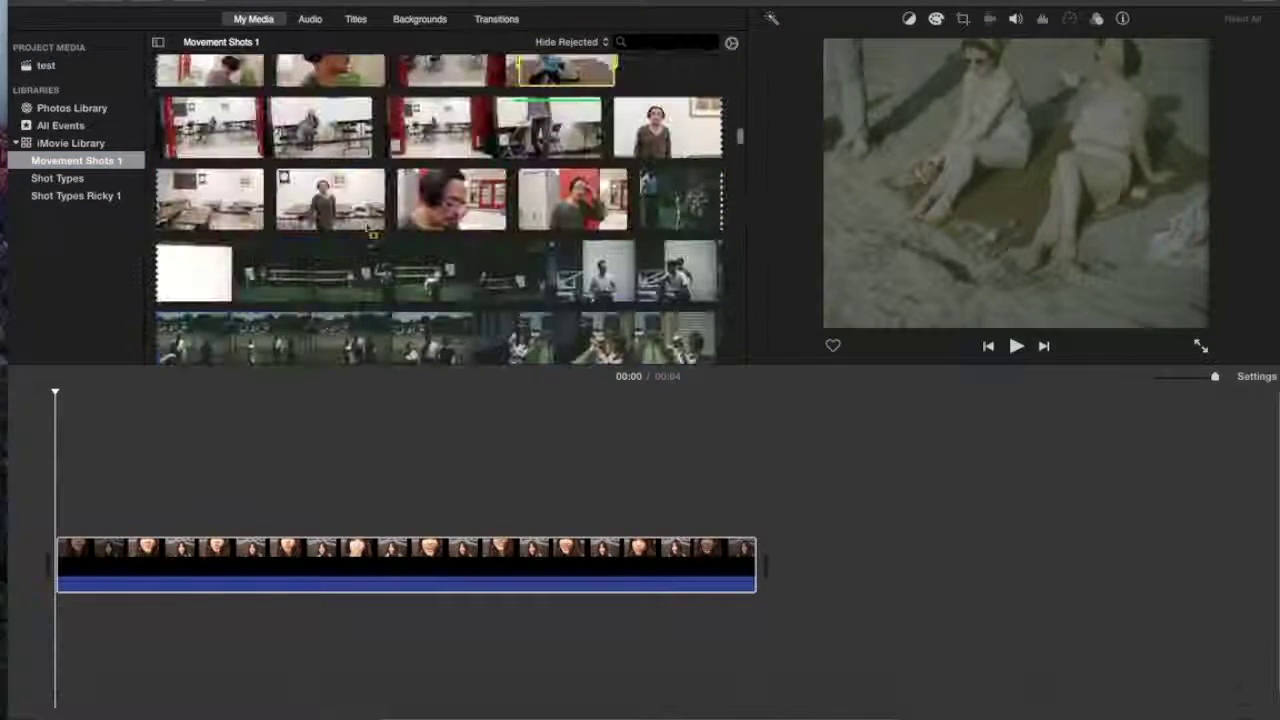
scroll(566, 128, "up", 3)
left_click_drag(574, 127, 754, 515)
left_click(1191, 617)
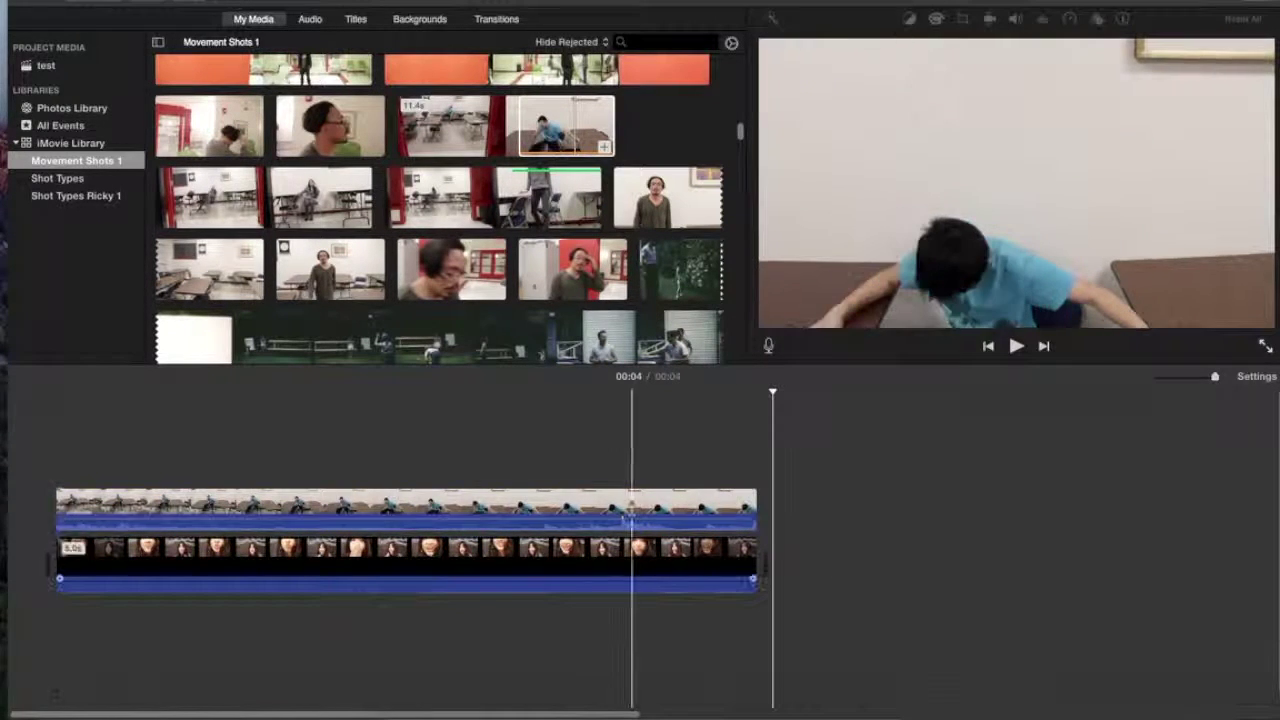
Step: Set the blue-shirt overlay to Picture in Picture, then move it to the frame's lower-left quarter and enlarge it to the close-up's width
left_click(655, 510)
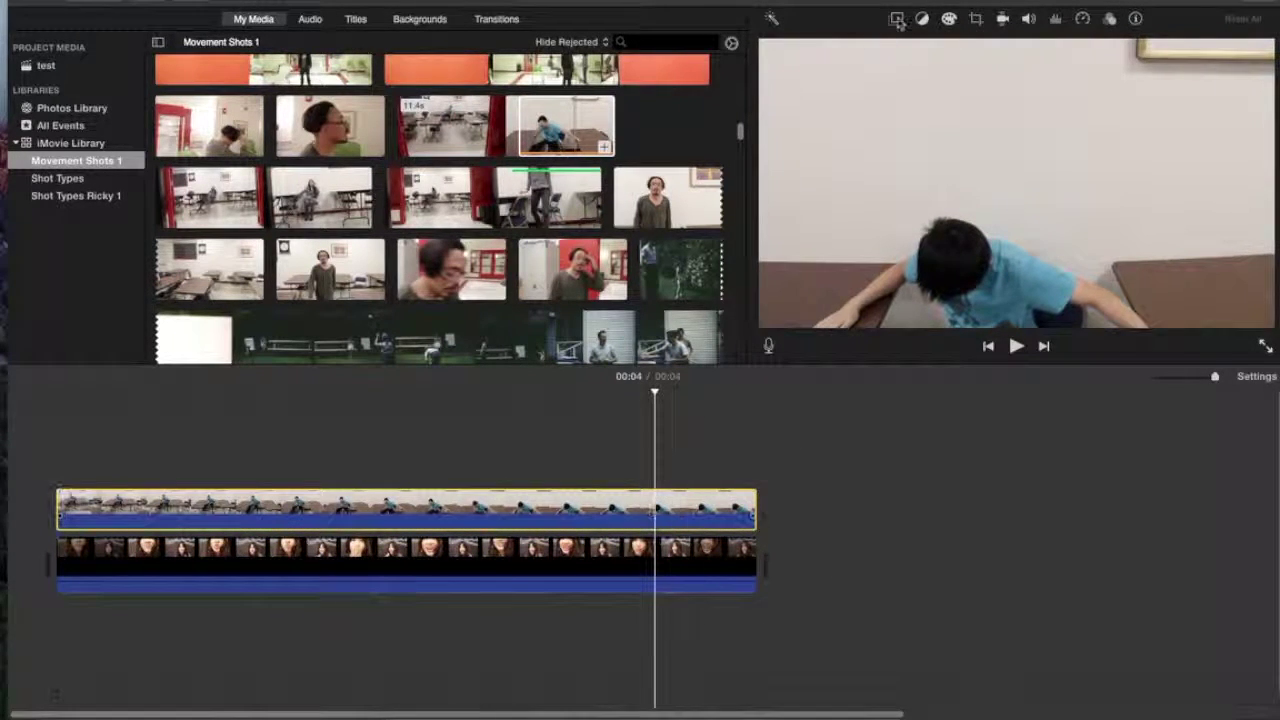
left_click(897, 20)
left_click_drag(1128, 131, 822, 234)
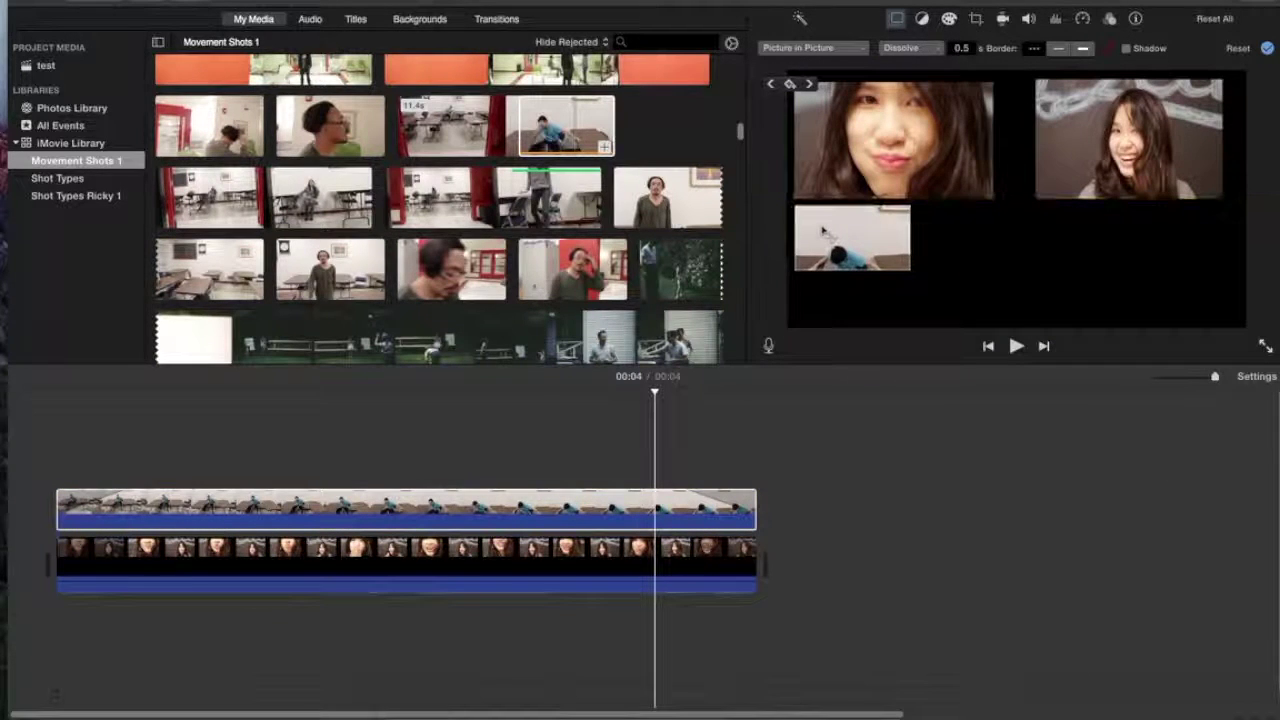
left_click_drag(910, 271, 998, 318)
left_click(785, 555)
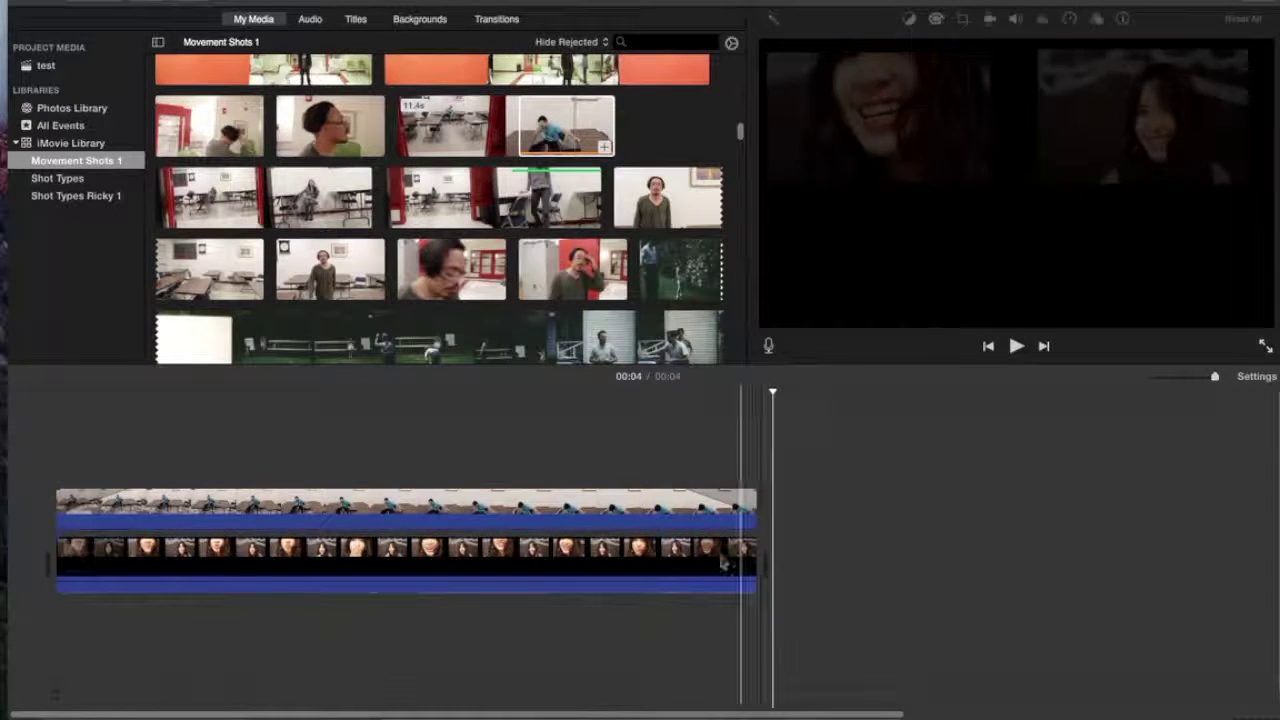
left_click(722, 508)
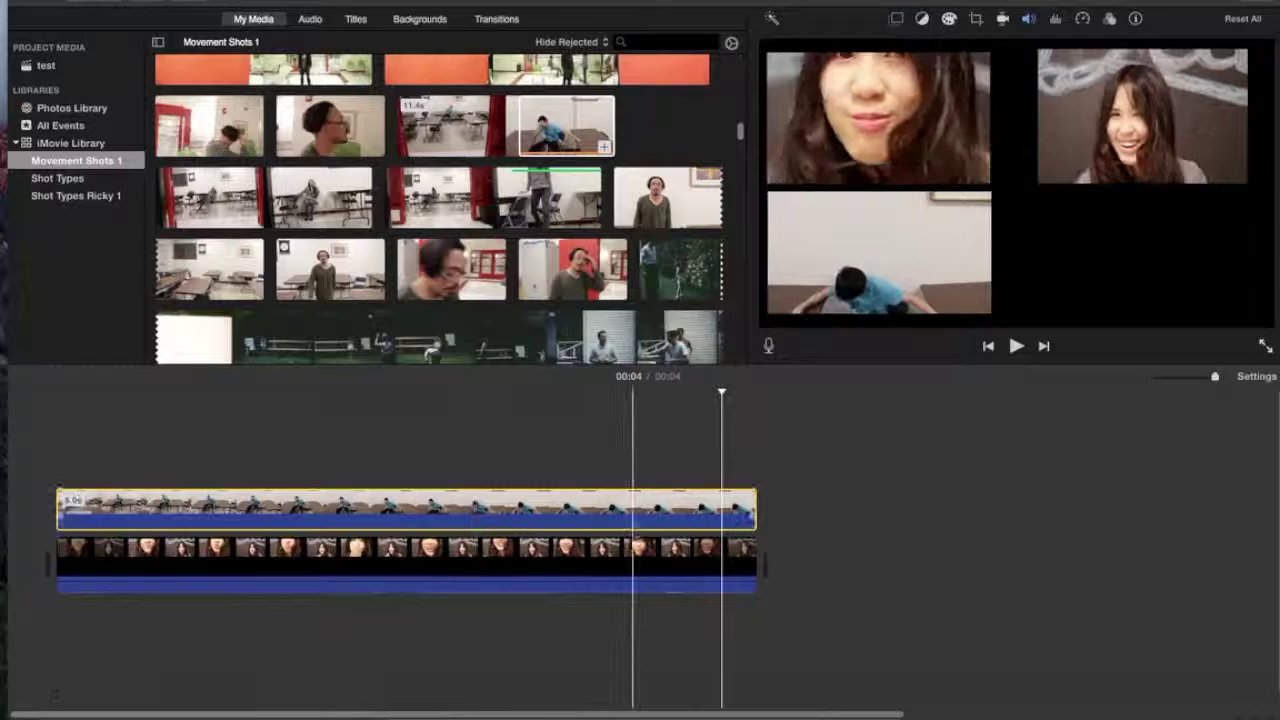
Step: Export the three-picture composition as a 720p video file named Test 3
left_click(1253, 7)
left_click(1186, 141)
left_click(776, 138)
key("BackSpace")
type("3")
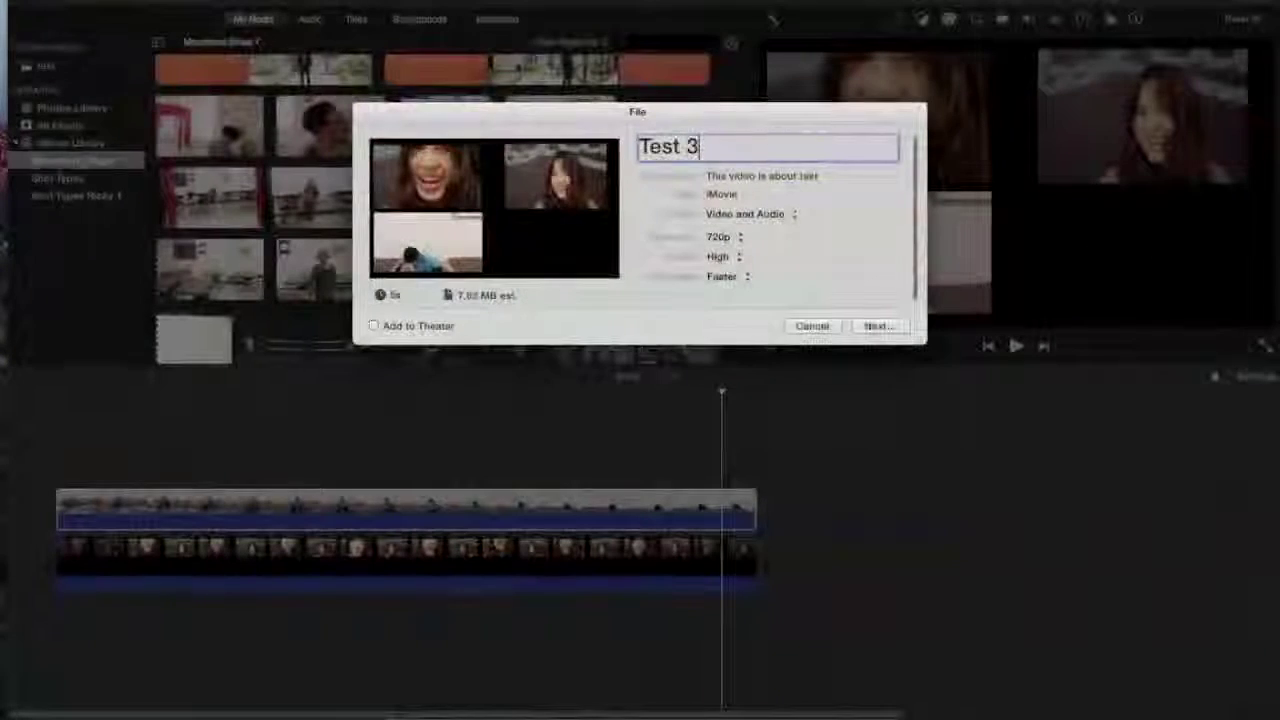
left_click(877, 326)
key("Return")
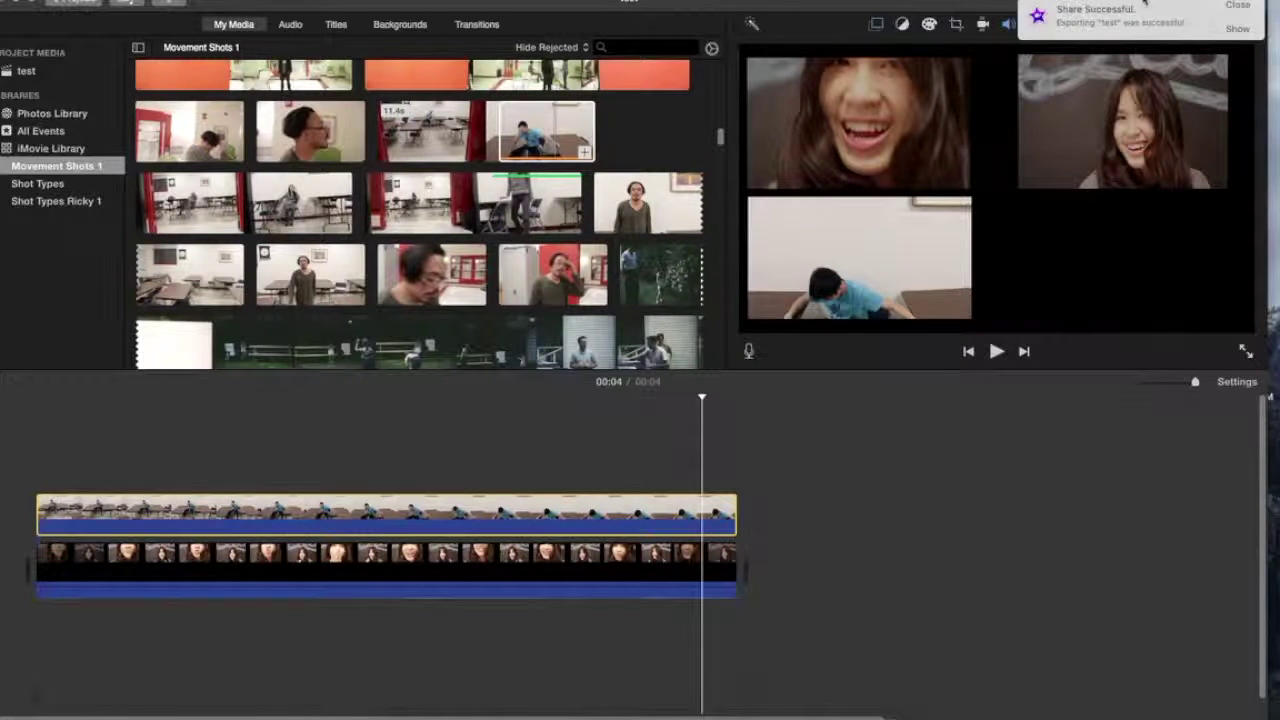
Step: Clear the timeline and add the exported three-picture video from the desktop
left_click(1237, 6)
left_click_drag(823, 671, 82, 438)
key("Delete")
left_click_drag(603, 5, 796, 0)
key("super+z")
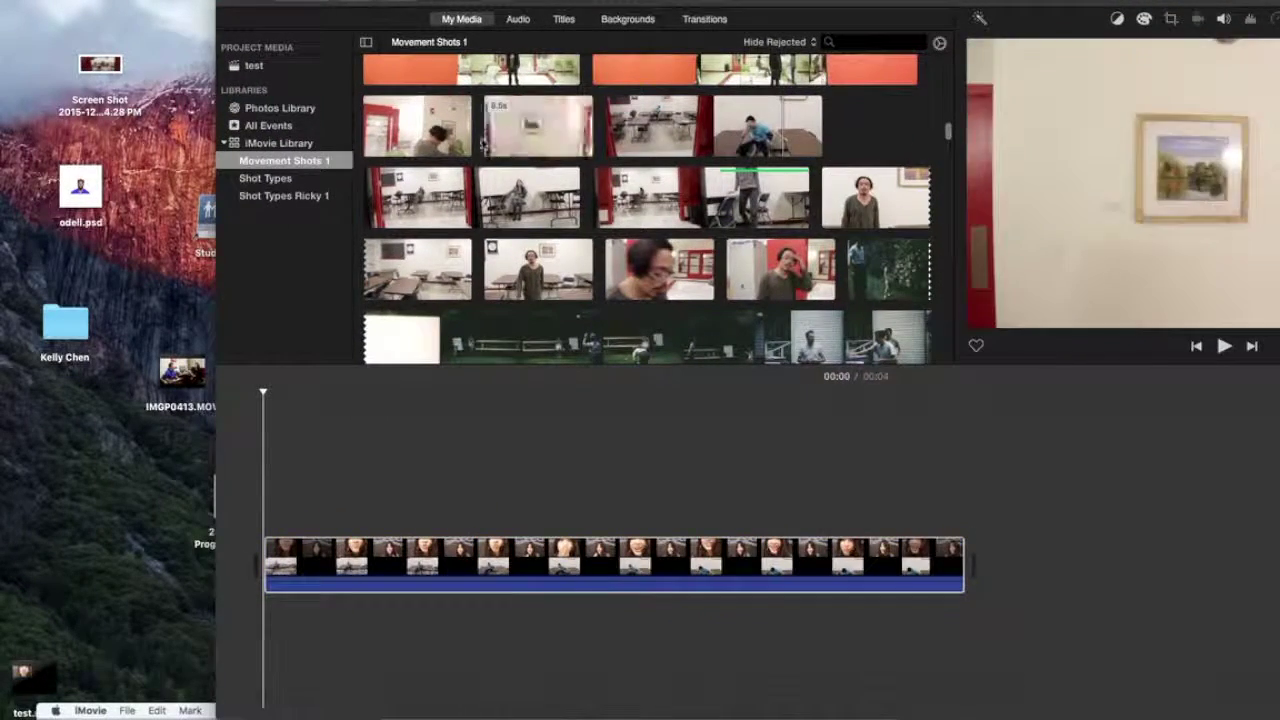
Step: Place the Movement Shots 1 clip of the man at the tables above the three-picture video and trim it to the same end
left_click_drag(486, 268, 618, 510)
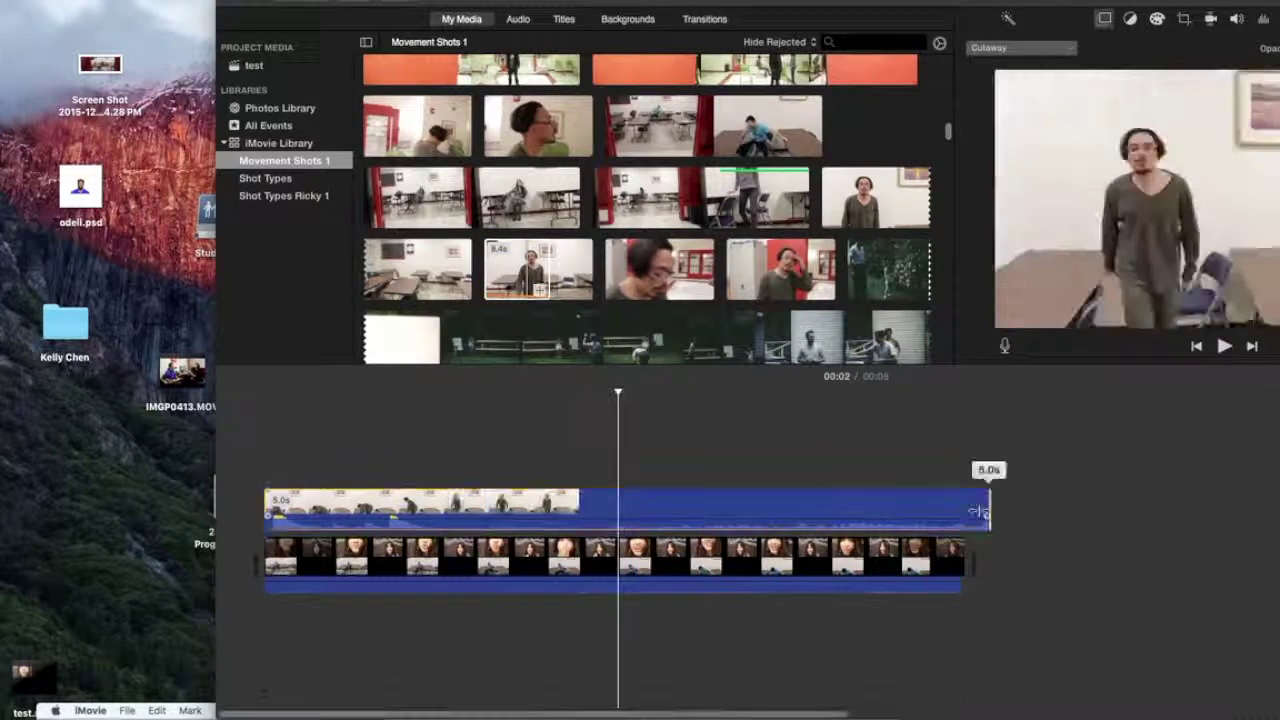
left_click_drag(978, 512, 963, 512)
Step: Set the overlay of the man to Picture in Picture and shorten its dissolve to 0.19 s
left_click(1021, 47)
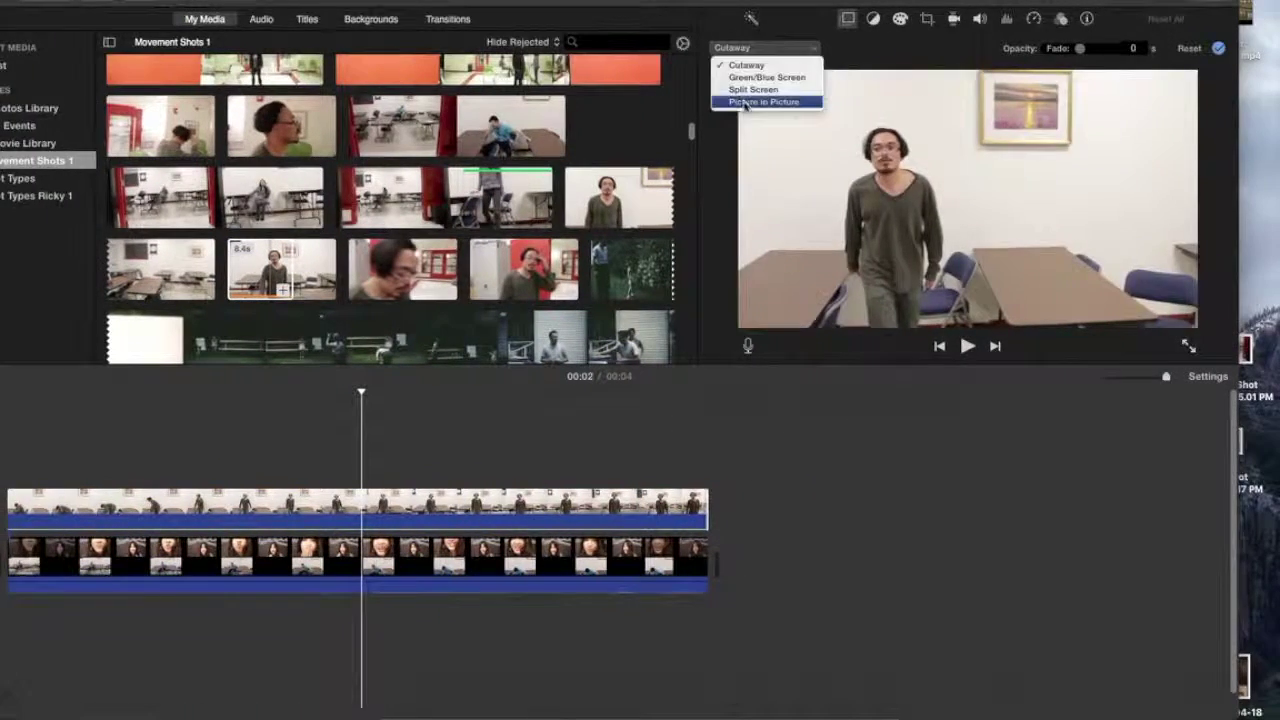
left_click(744, 103)
left_click(660, 502)
left_click_drag(706, 494, 704, 476)
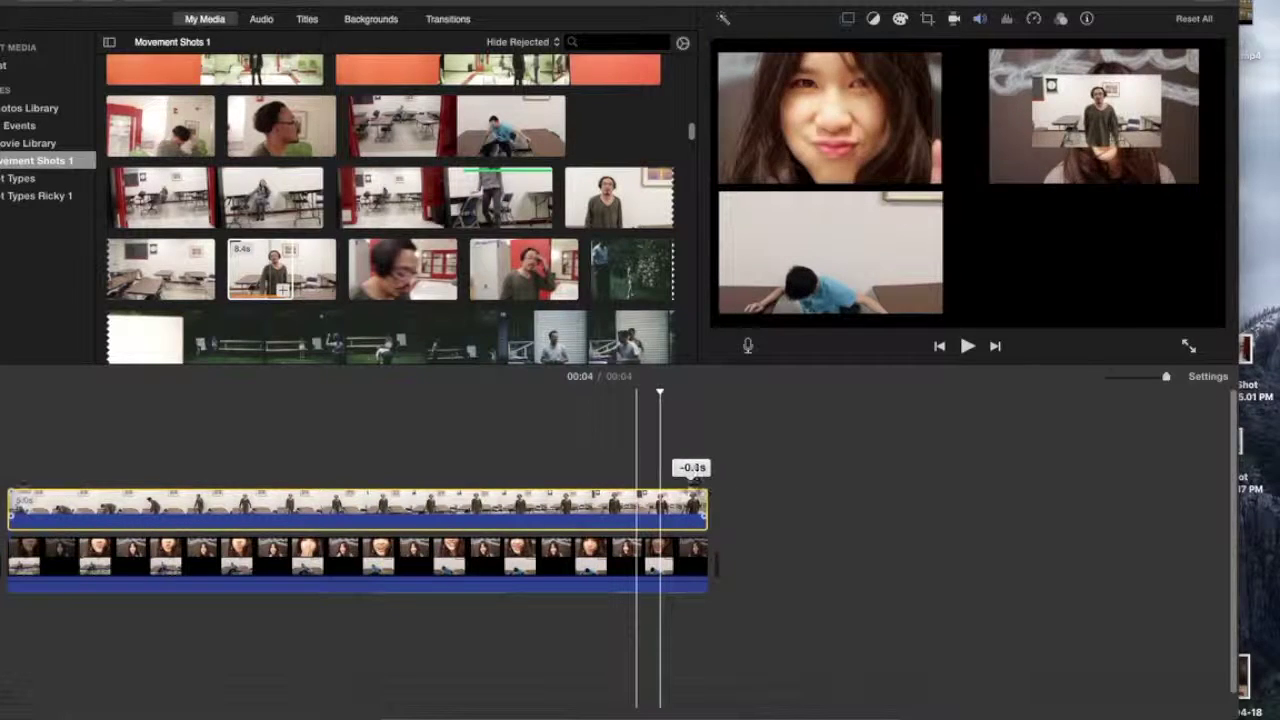
Step: Move the overlay of the man to the frame's lower-right quarter and enlarge it to line up with the other pictures
left_click(847, 18)
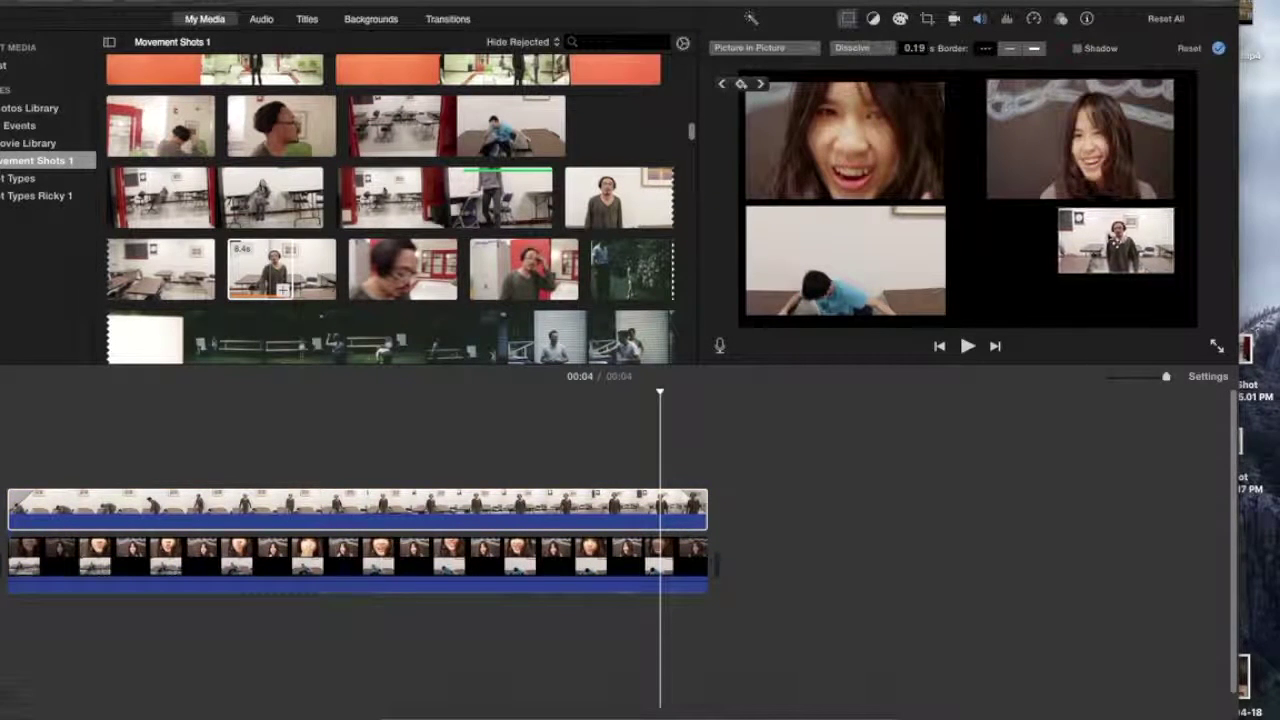
left_click_drag(1059, 272, 984, 312)
left_click(736, 551)
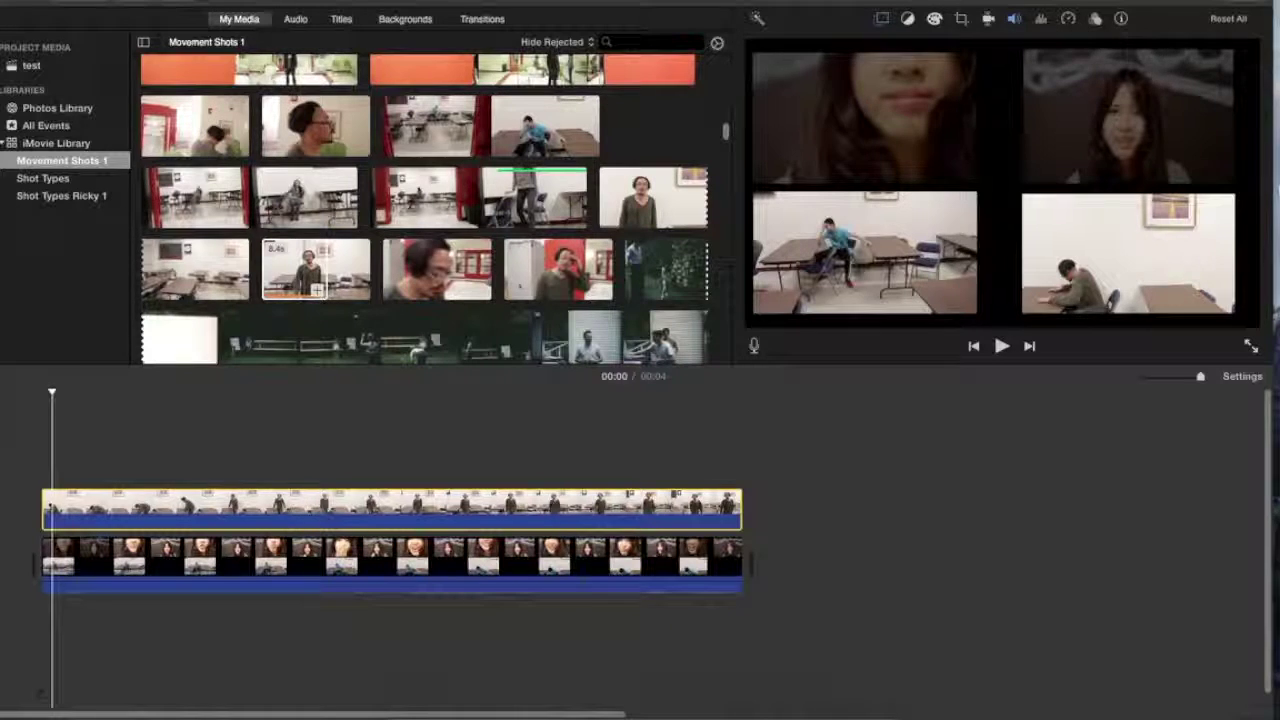
Step: Play back the four-picture composition in the timeline
left_click(315, 268)
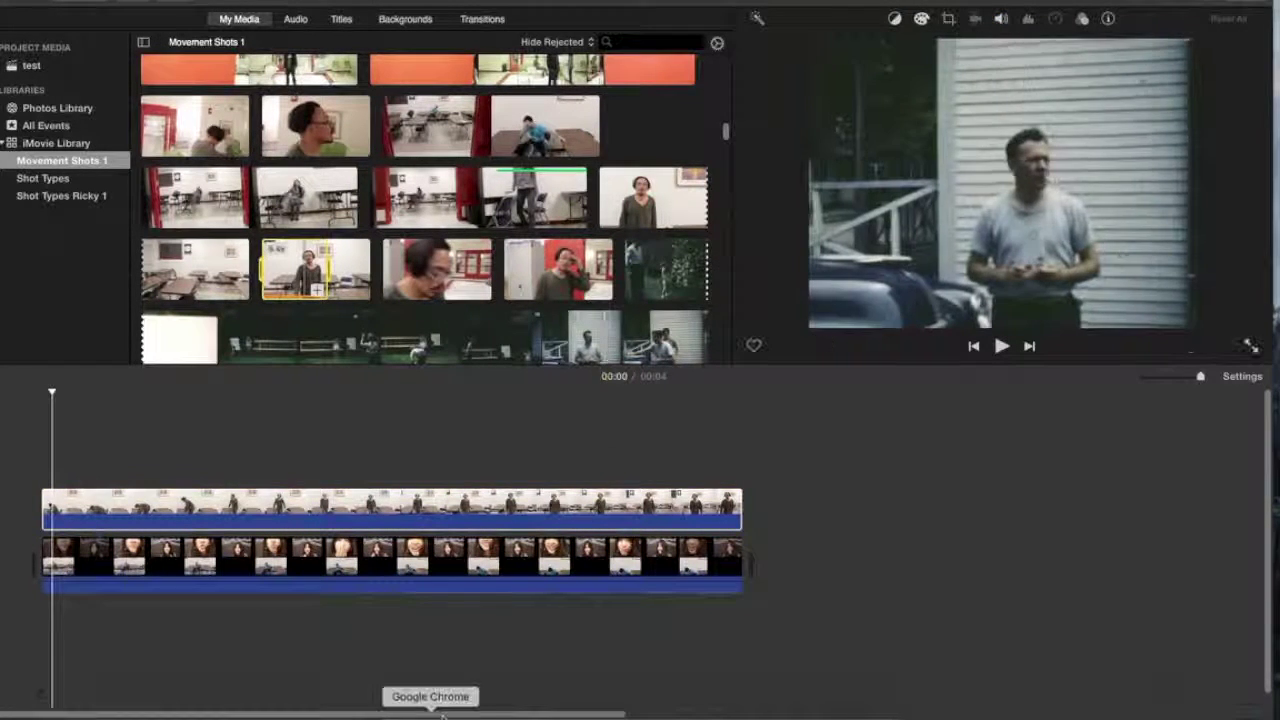
left_click(200, 565)
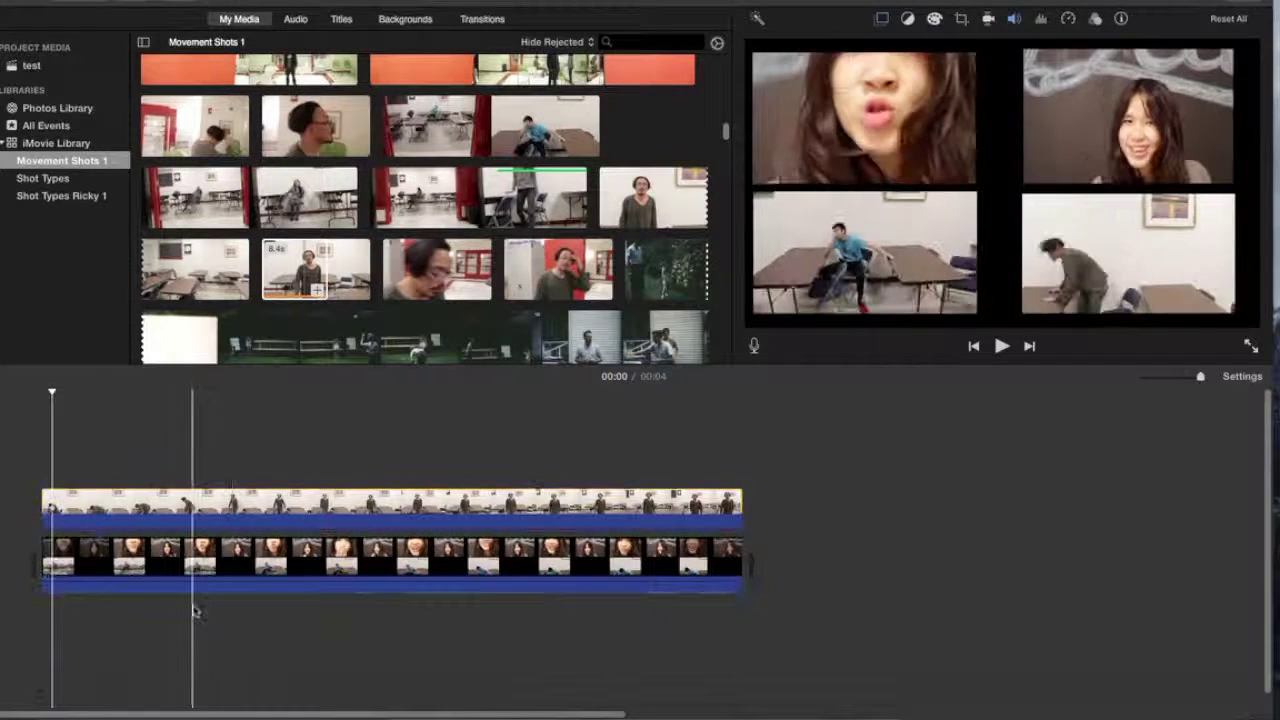
left_click(195, 612)
key("space")
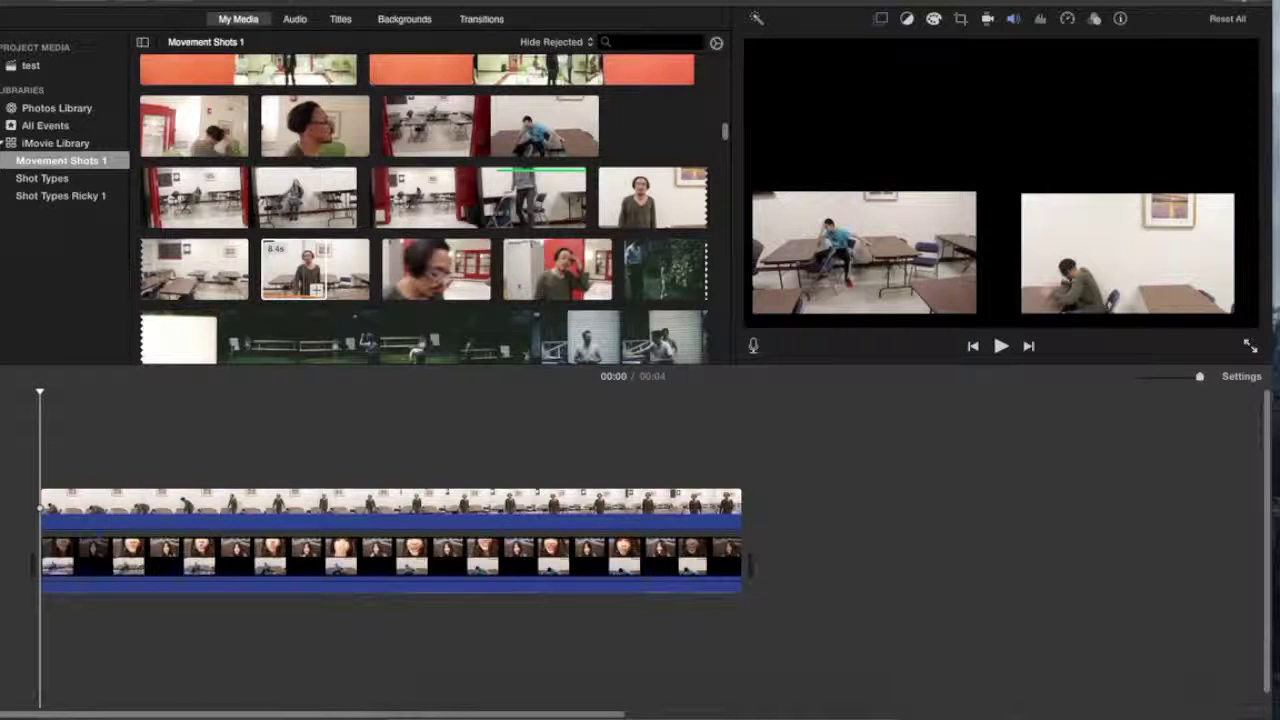
Step: Export the four-picture composition as a 720p video file named Test final on the desktop
left_click(1243, 2)
left_click(1186, 143)
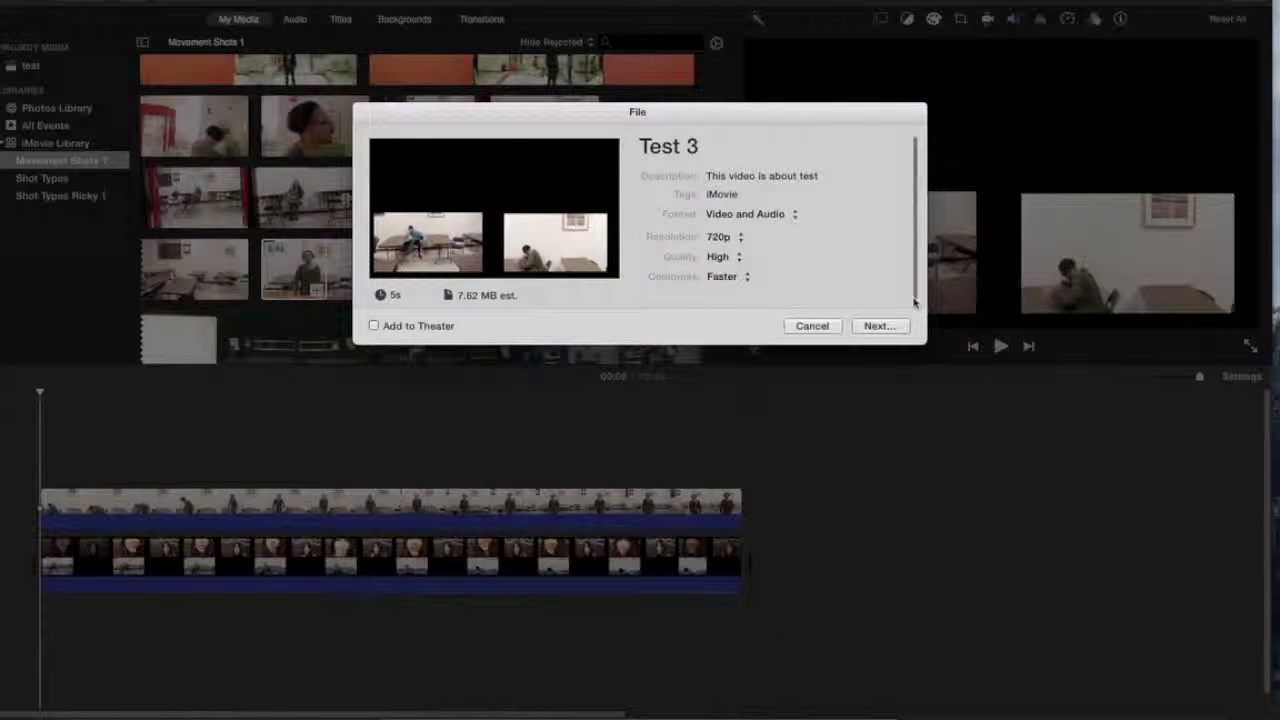
left_click(765, 160)
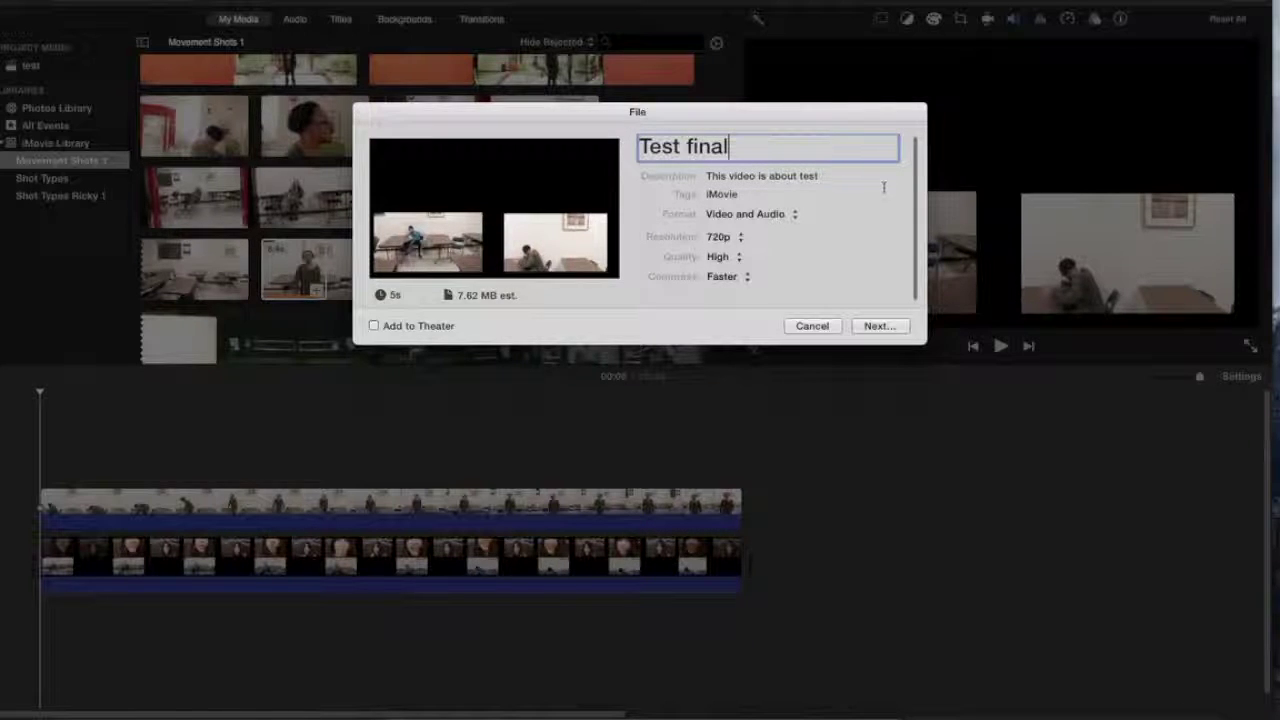
left_click(866, 326)
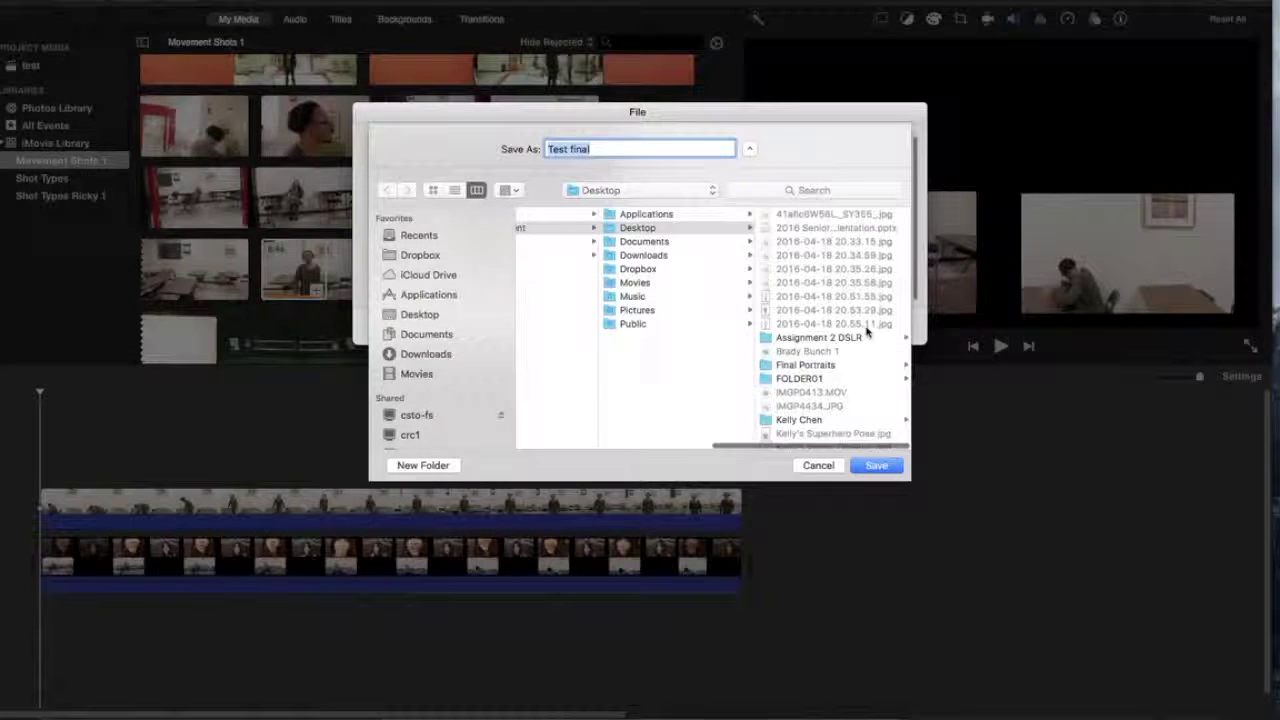
left_click(876, 466)
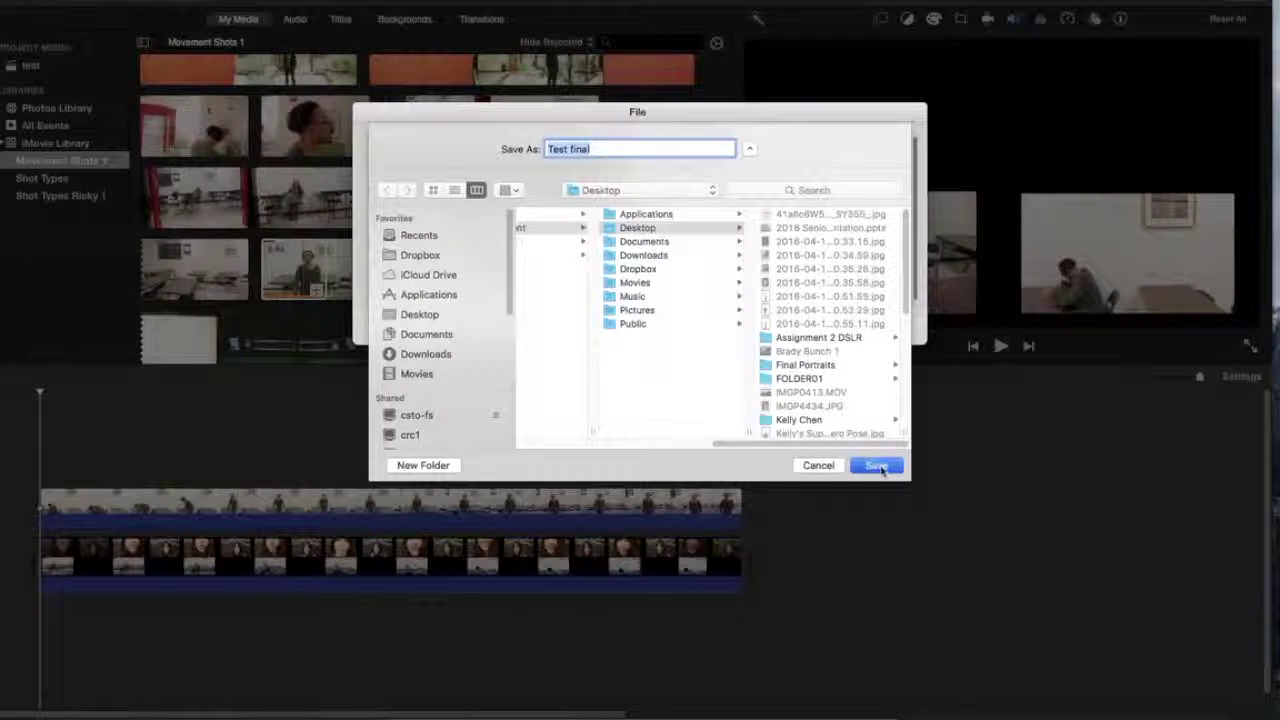